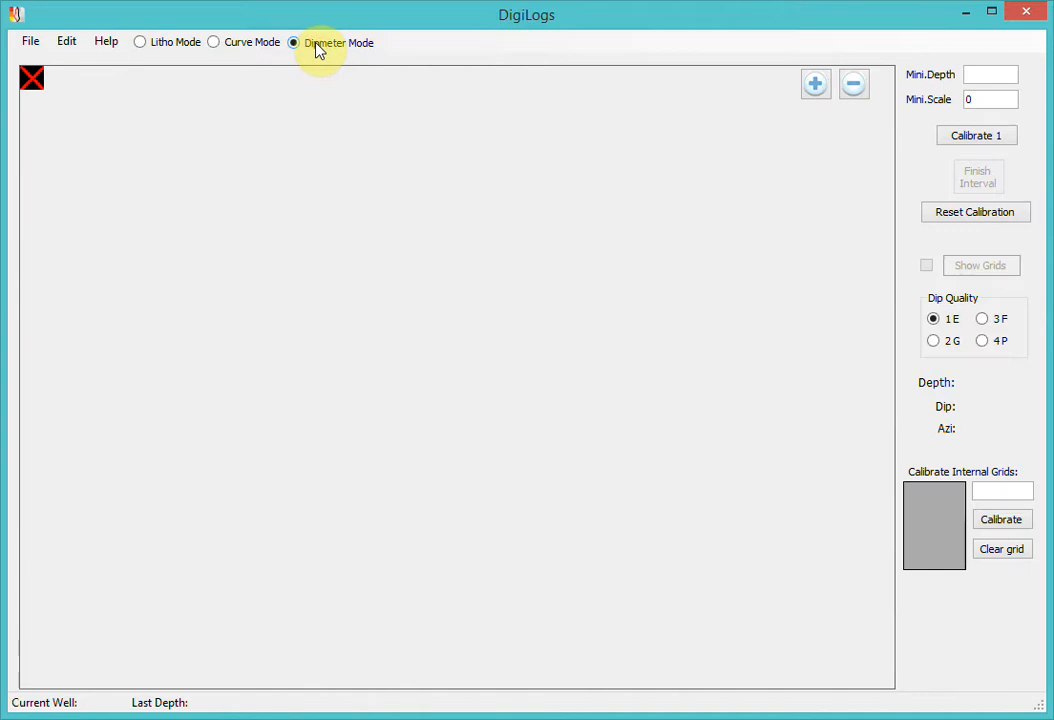
- Create a well named WELL2 with the log image WELL2.tif, insert it and load it as the current well
{"action": "left_click", "coordinate": [34, 44]}
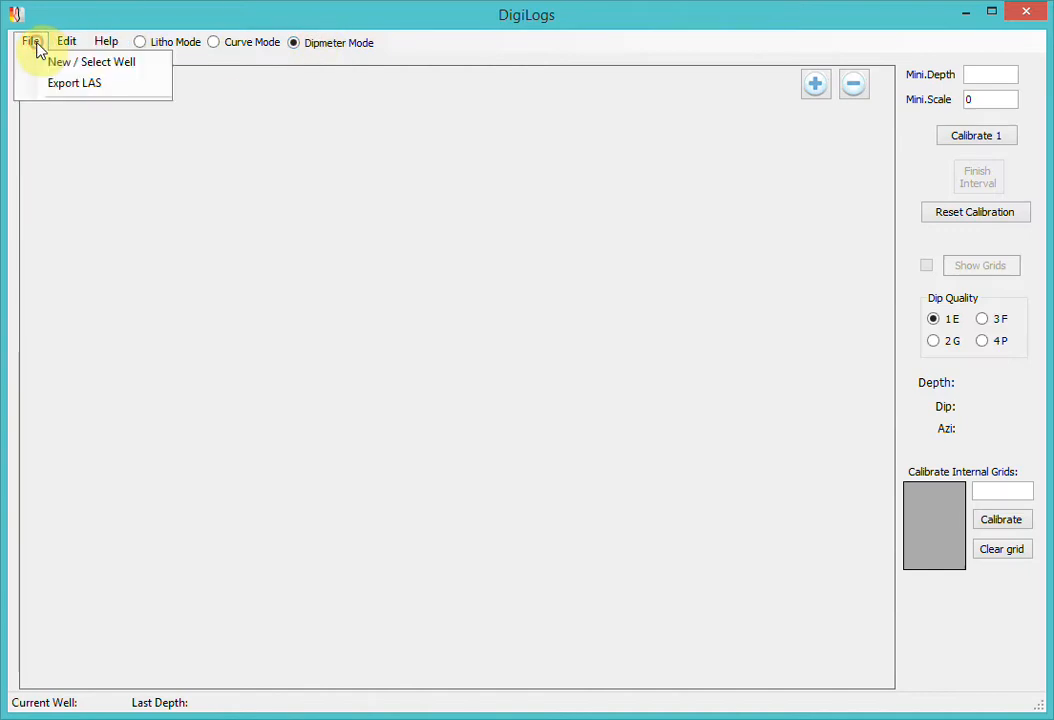
{"action": "left_click", "coordinate": [45, 63]}
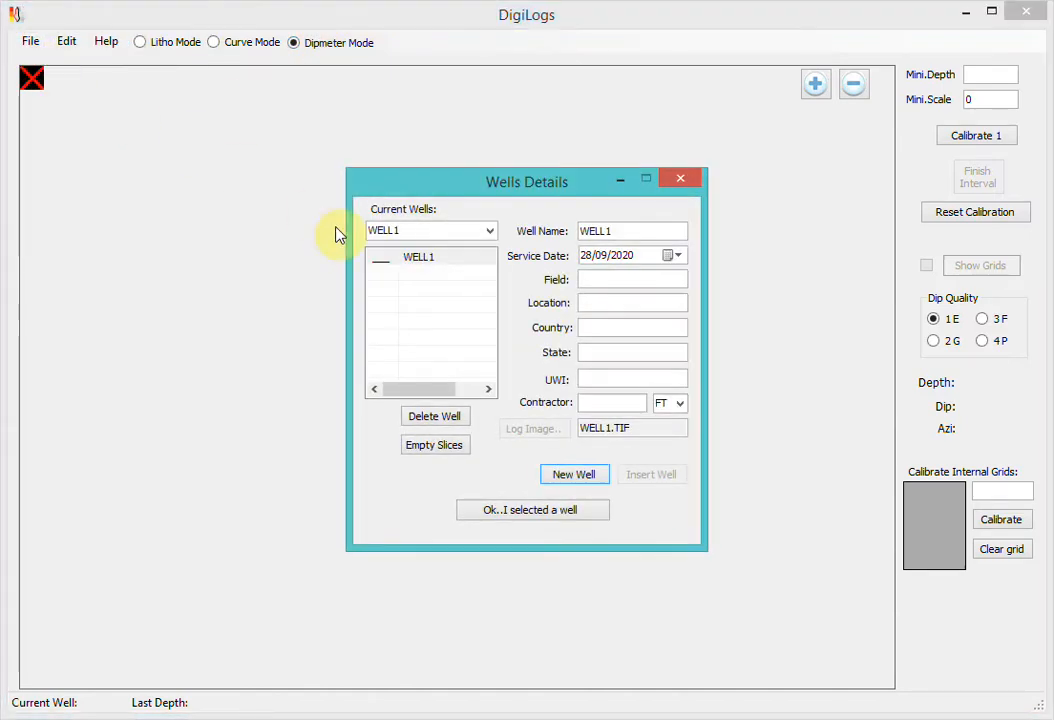
{"action": "left_click", "coordinate": [597, 480]}
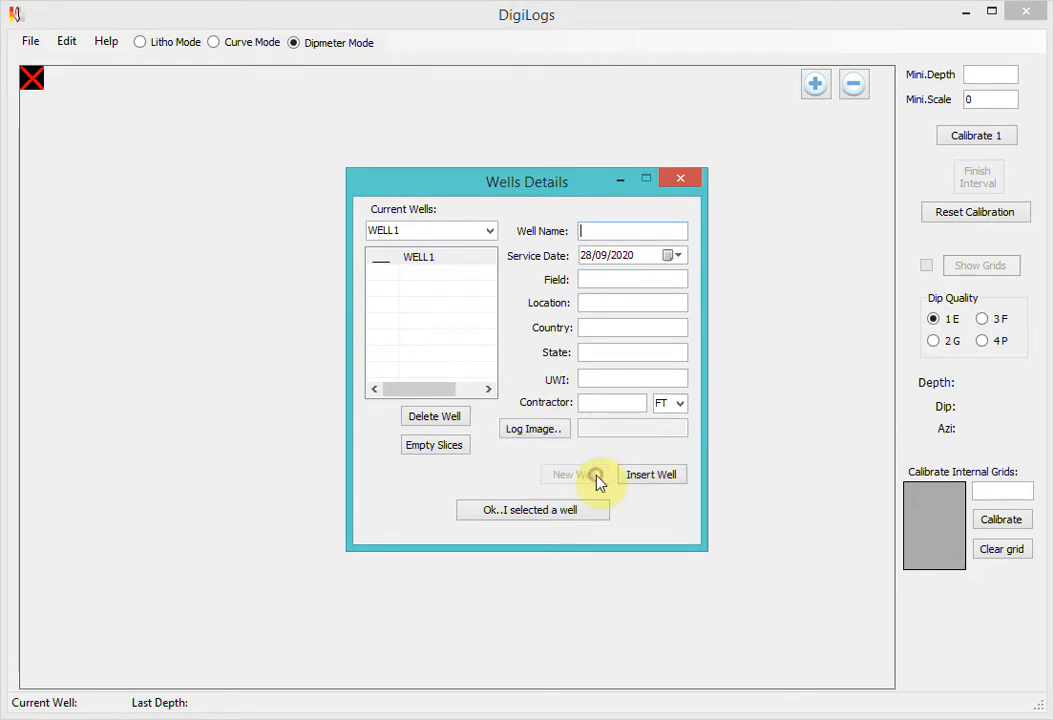
{"action": "type", "text": "WELL2"}
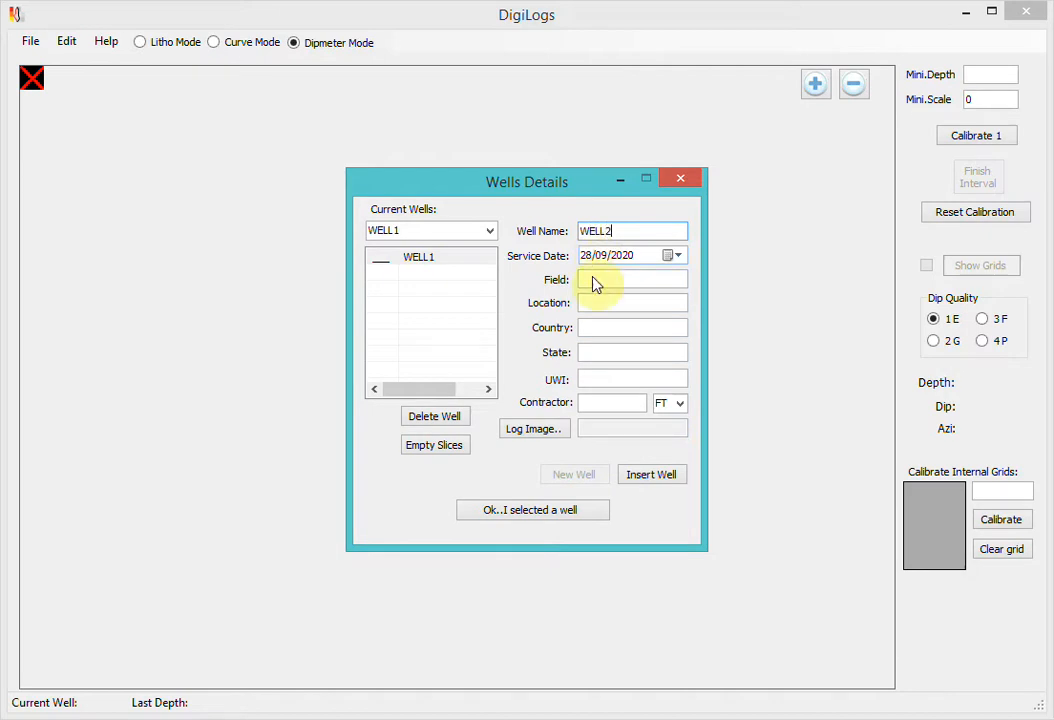
{"action": "left_click", "coordinate": [555, 433]}
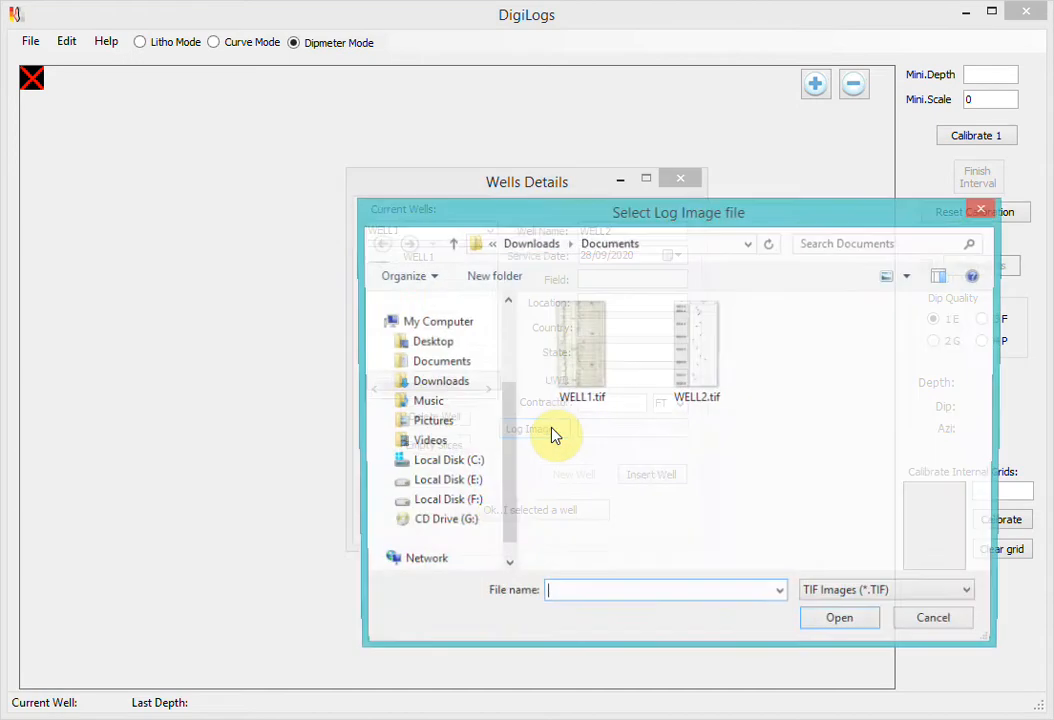
{"action": "left_click", "coordinate": [673, 370]}
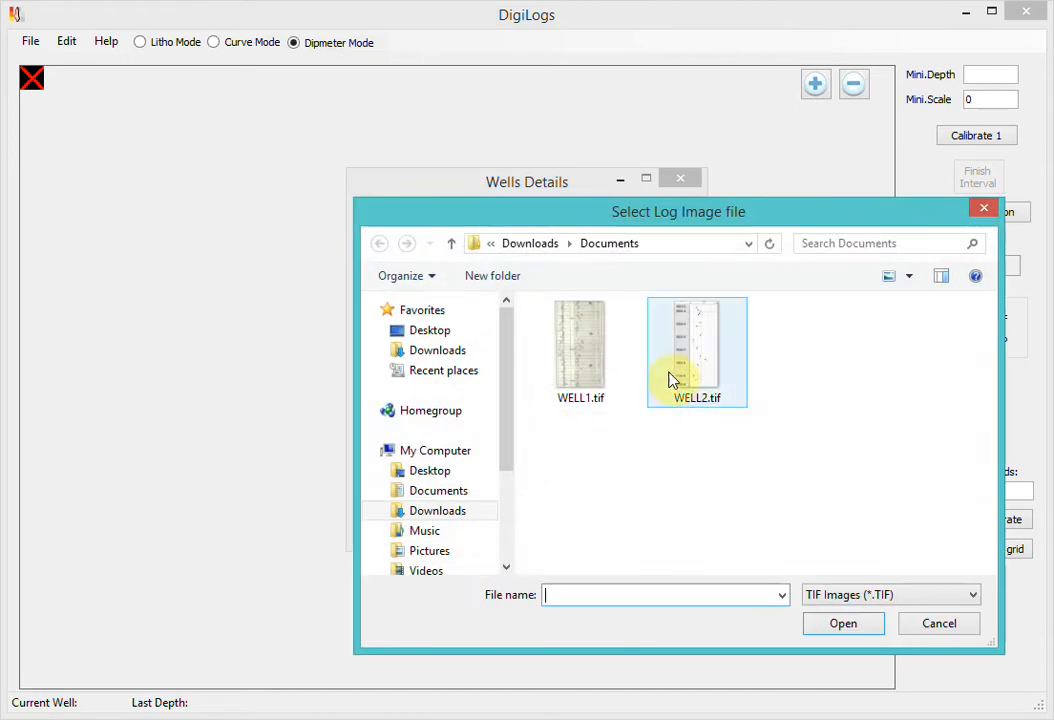
{"action": "left_click", "coordinate": [836, 625]}
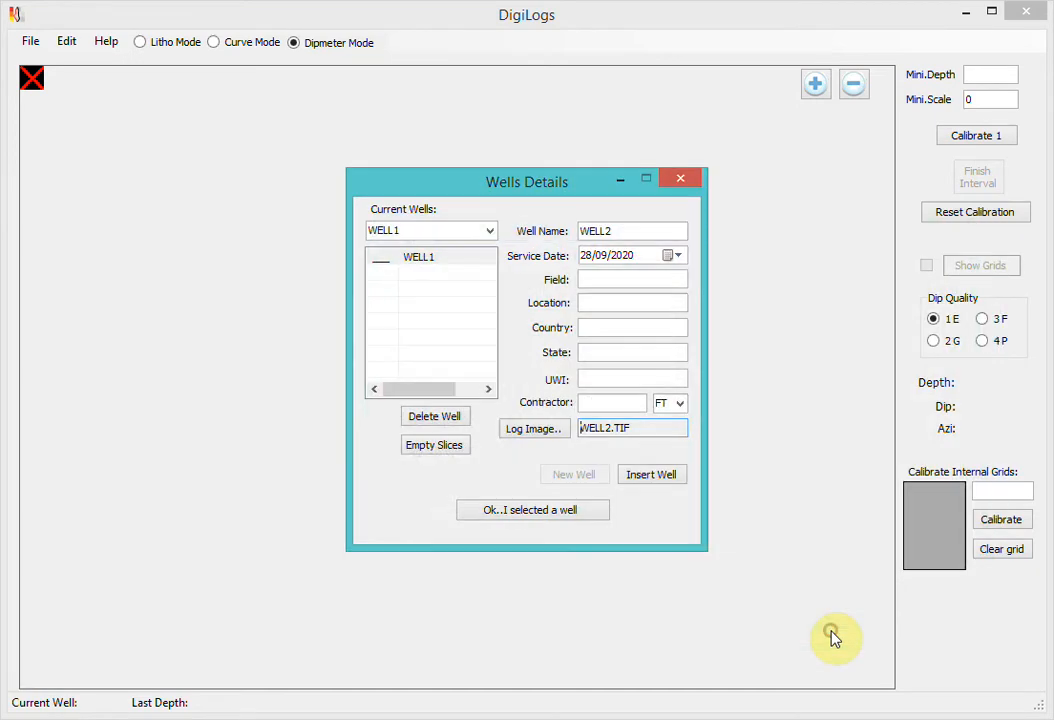
{"action": "left_click", "coordinate": [642, 478]}
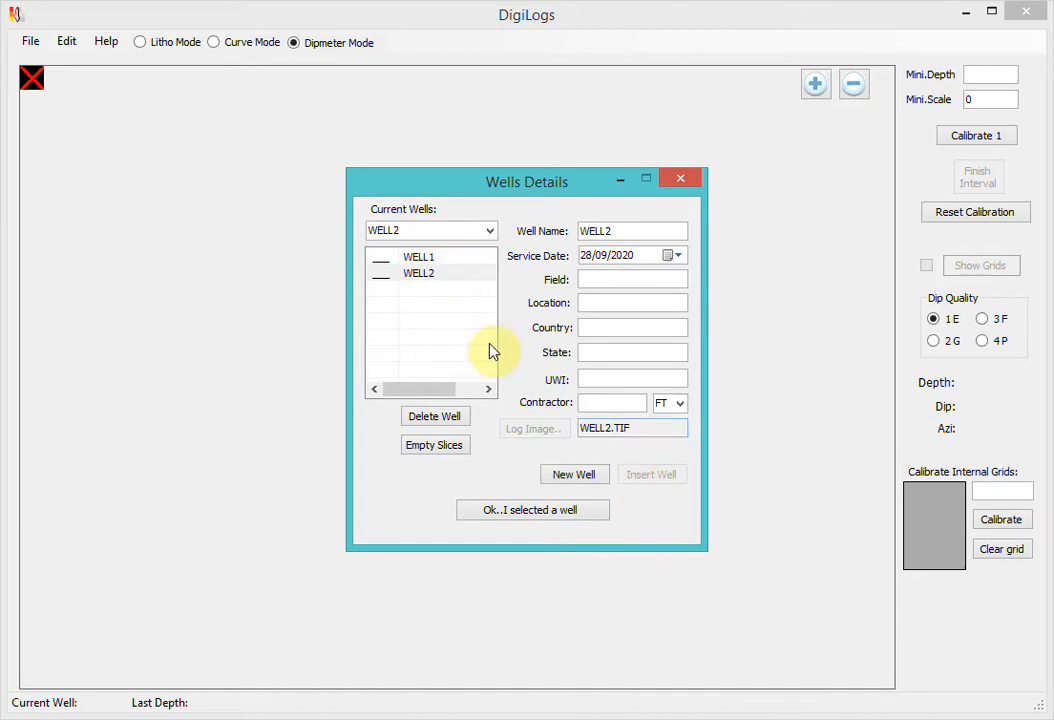
{"action": "left_click", "coordinate": [436, 276]}
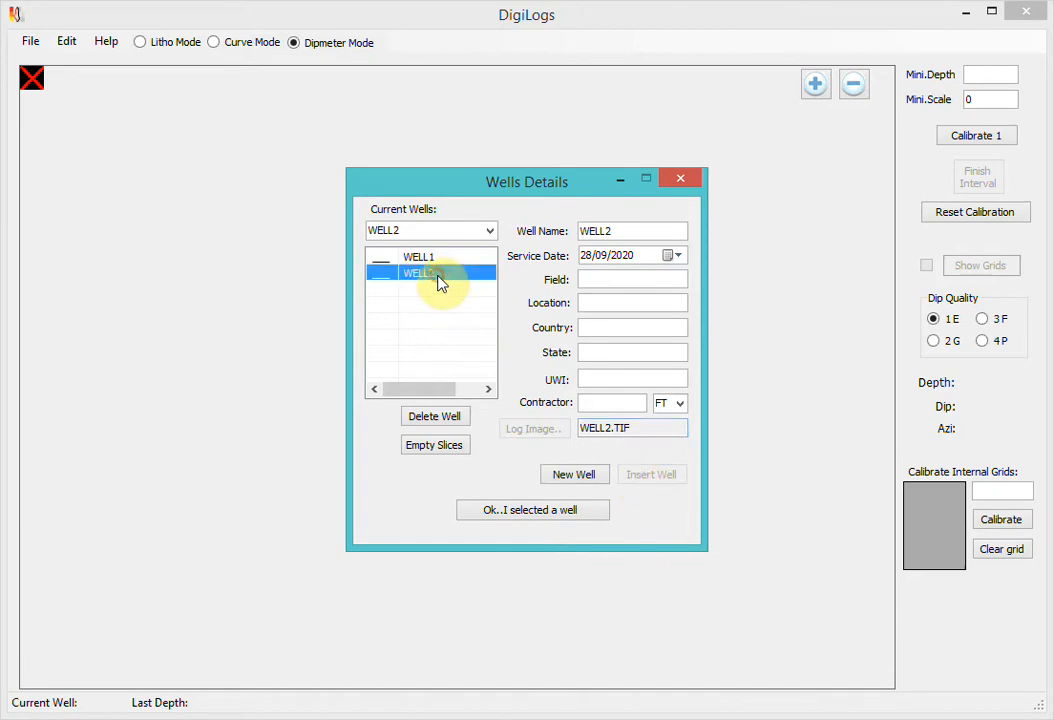
{"action": "left_click", "coordinate": [492, 513]}
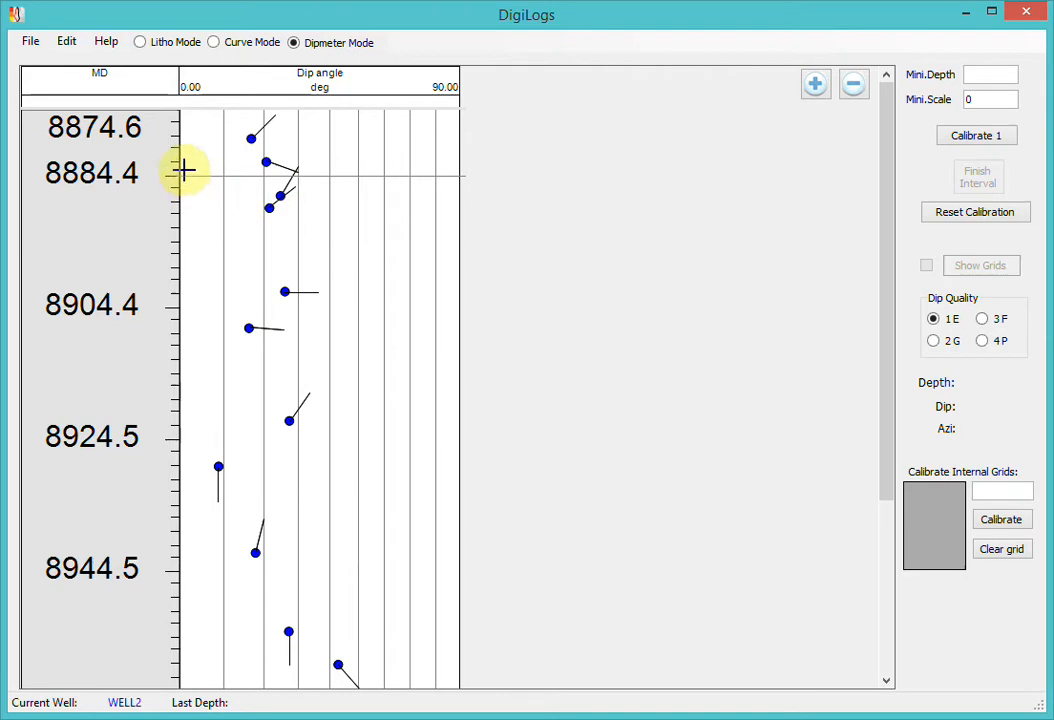
- Calibrate the upper depth line at 8884.4, marking scale value 0 and value 90 at the two edges of the dip angle track
{"action": "left_click", "coordinate": [815, 86]}
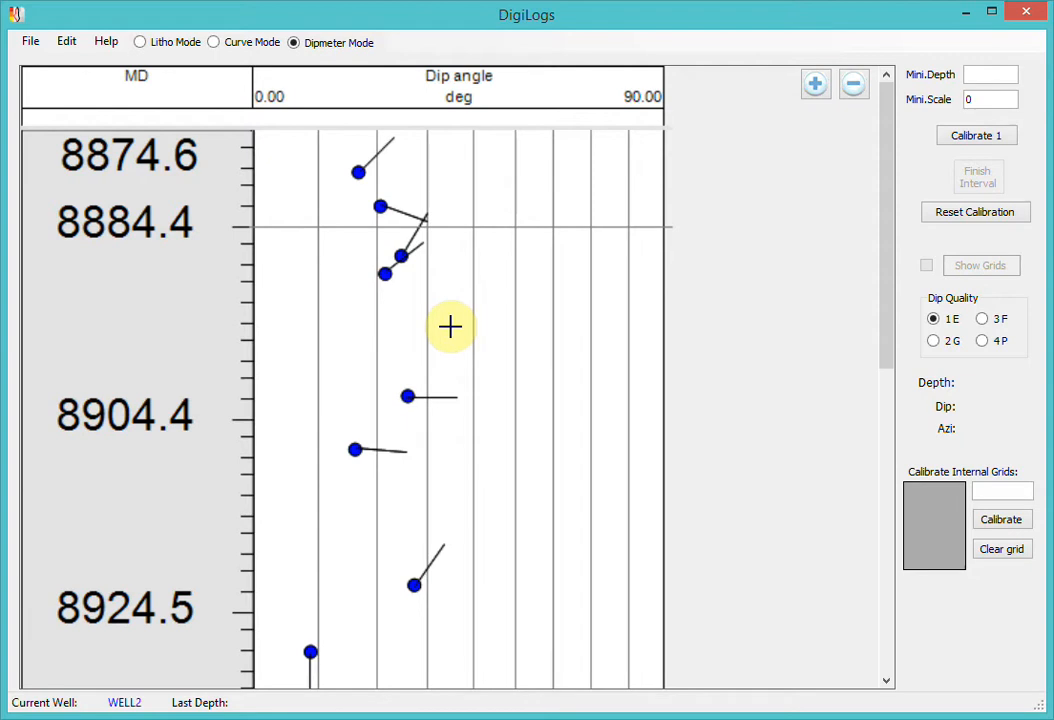
{"action": "left_click", "coordinate": [985, 73]}
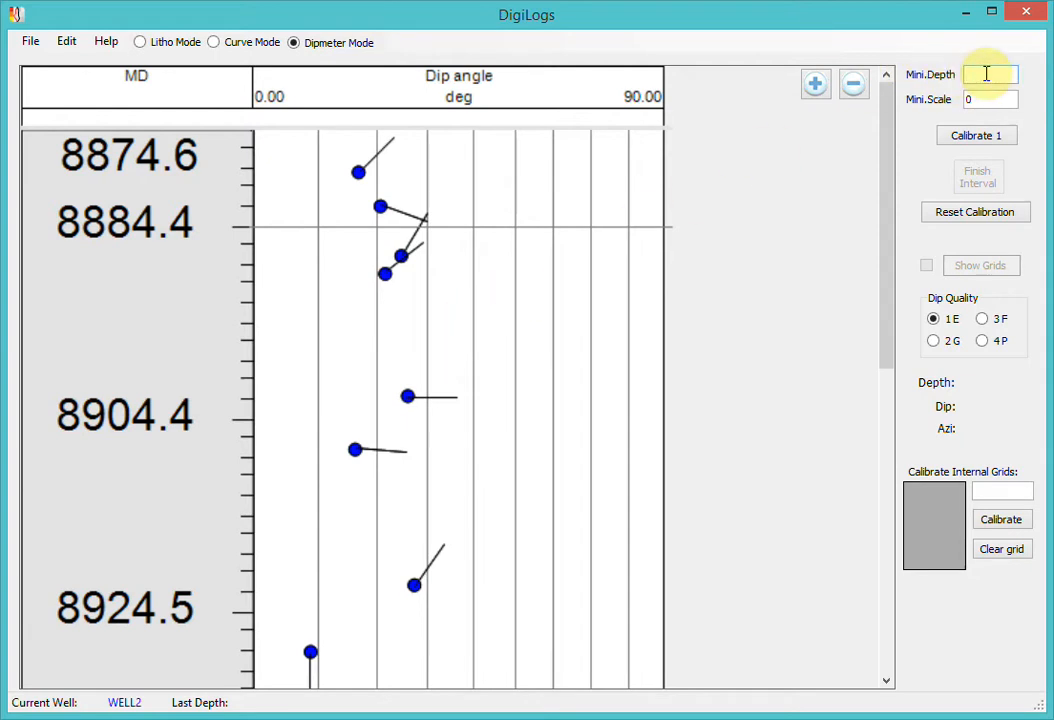
{"action": "type", "text": "8884"}
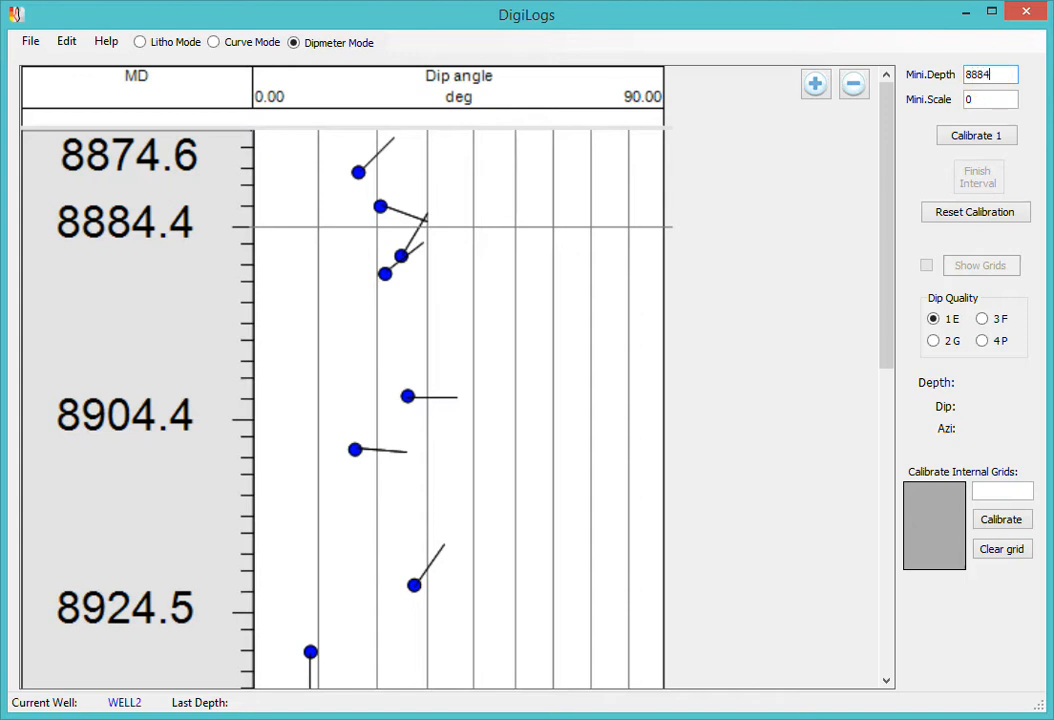
{"action": "type", "text": ".4"}
{"action": "left_click", "coordinate": [975, 136]}
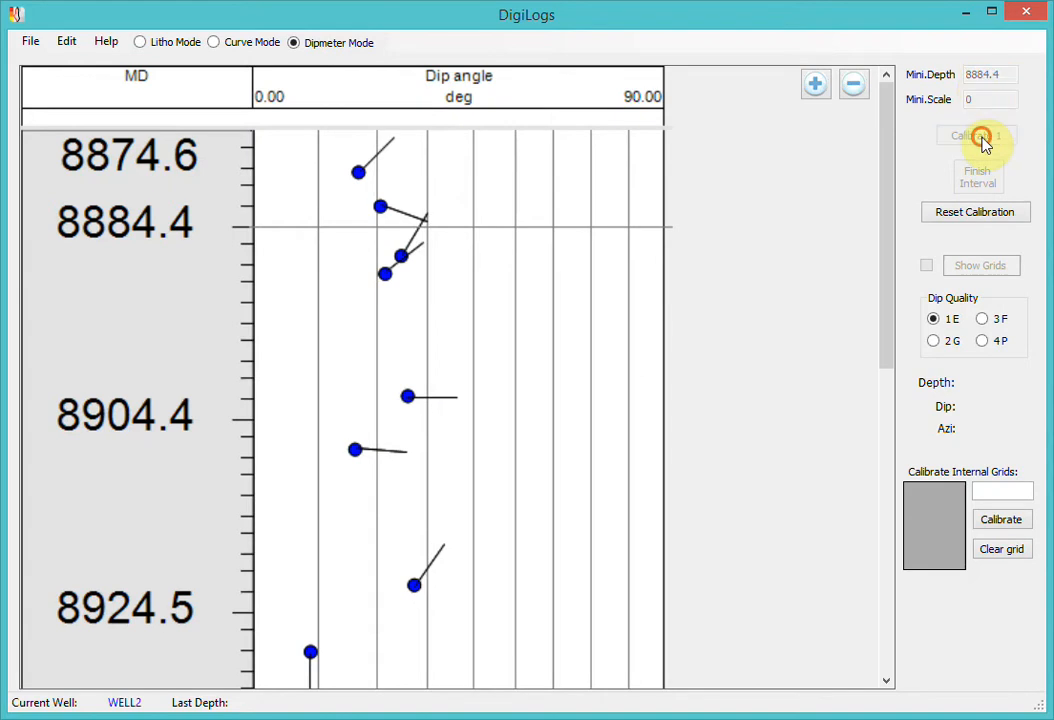
{"action": "left_click", "coordinate": [250, 228]}
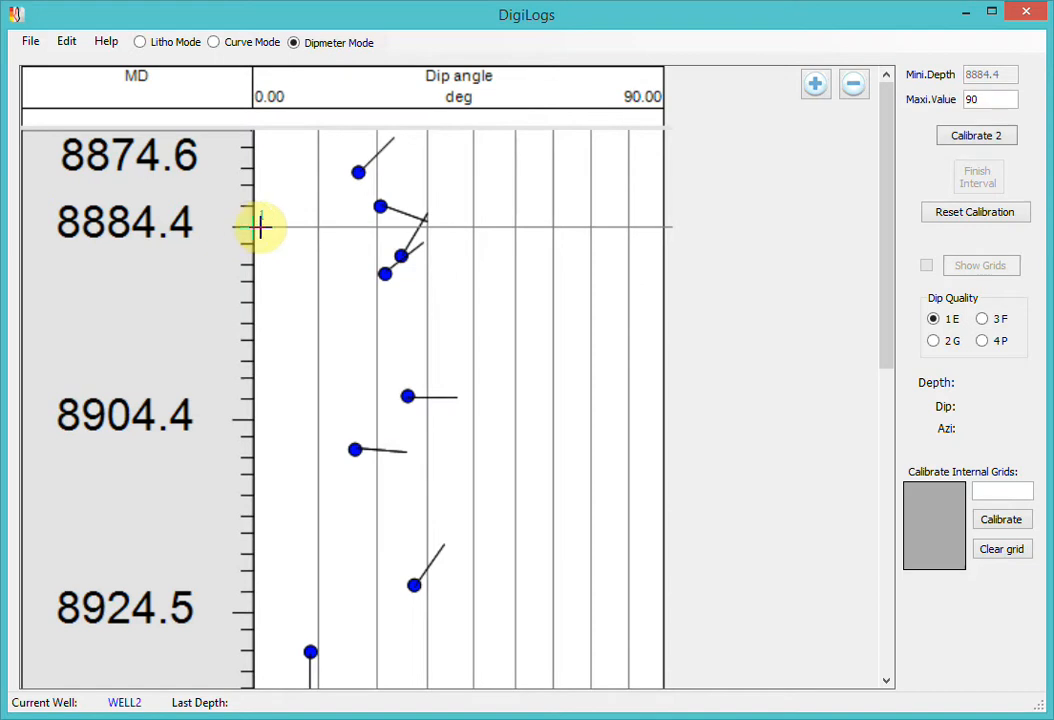
{"action": "left_click", "coordinate": [976, 137]}
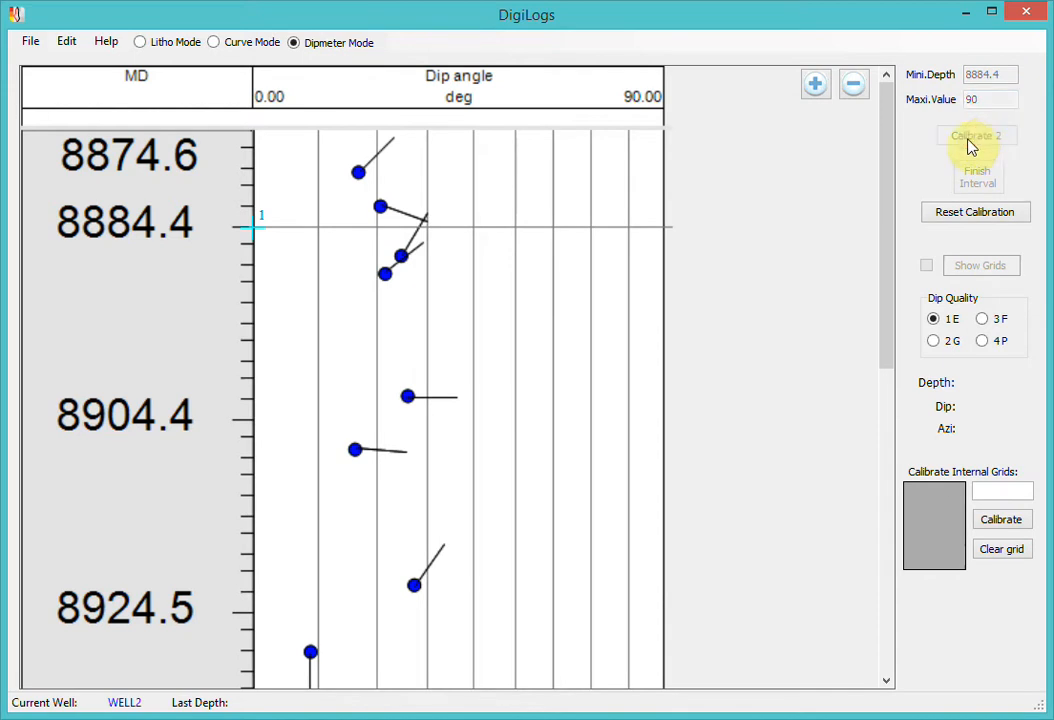
{"action": "left_click", "coordinate": [662, 228]}
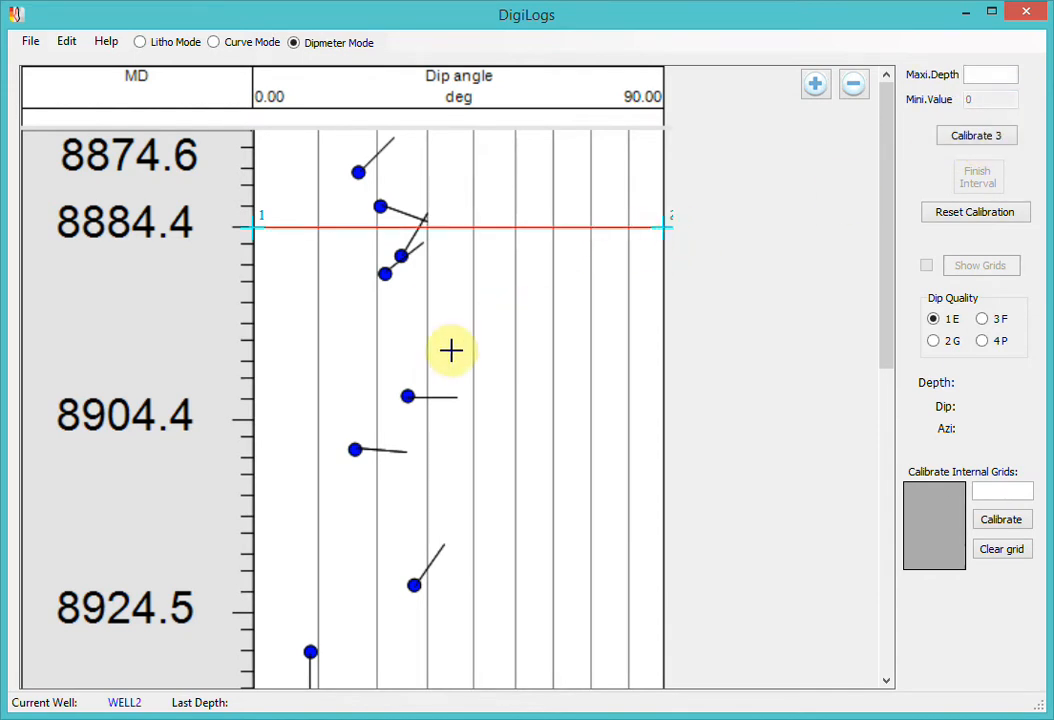
- Calibrate the lower depth line with a maximum depth of 8984.6, marking both edges of the dip angle track
{"action": "scroll", "coordinate": [431, 360], "scroll_direction": "down", "scroll_amount": 6}
{"action": "scroll", "coordinate": [431, 362], "scroll_direction": "down", "scroll_amount": 3}
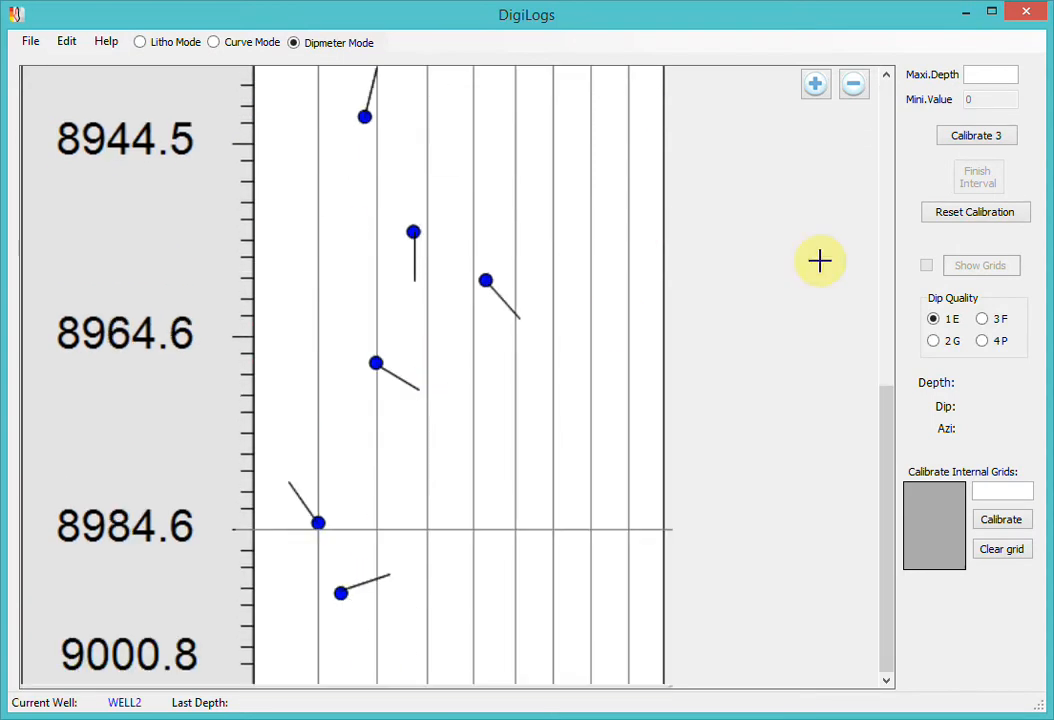
{"action": "left_click", "coordinate": [983, 75]}
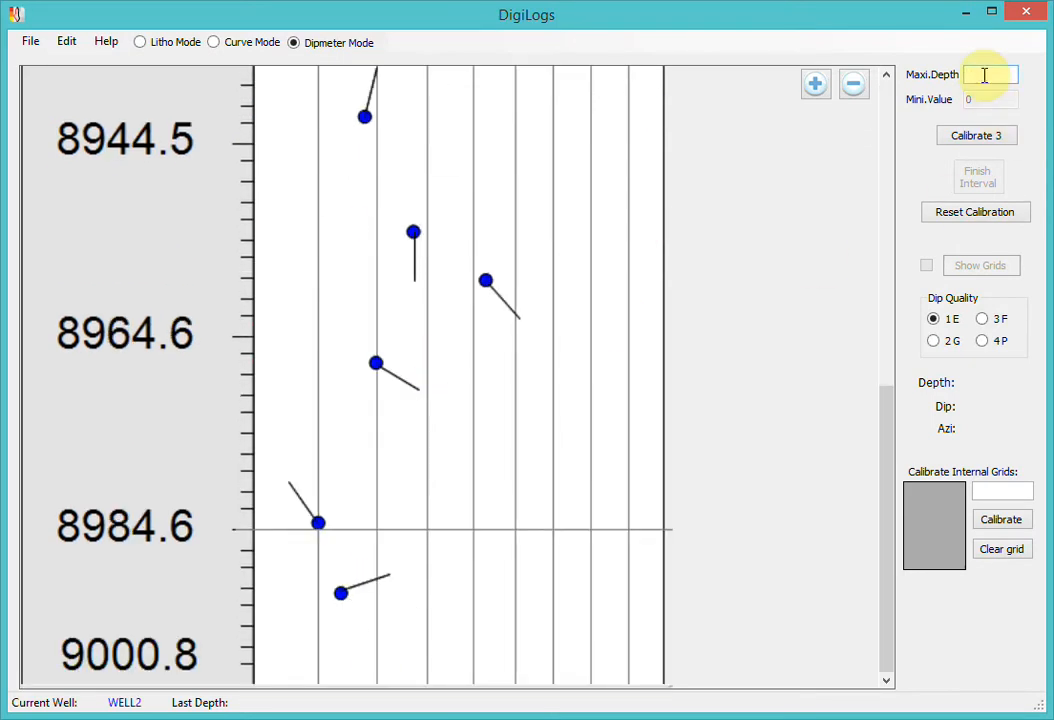
{"action": "type", "text": "898"}
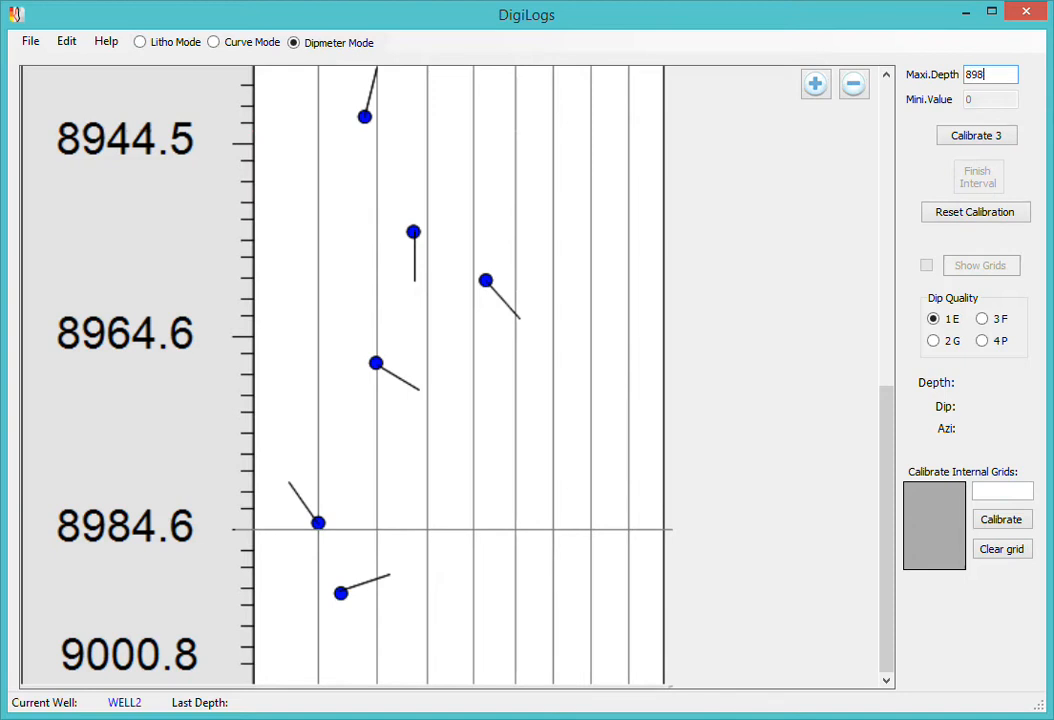
{"action": "type", "text": "4.6"}
{"action": "left_click", "coordinate": [975, 134]}
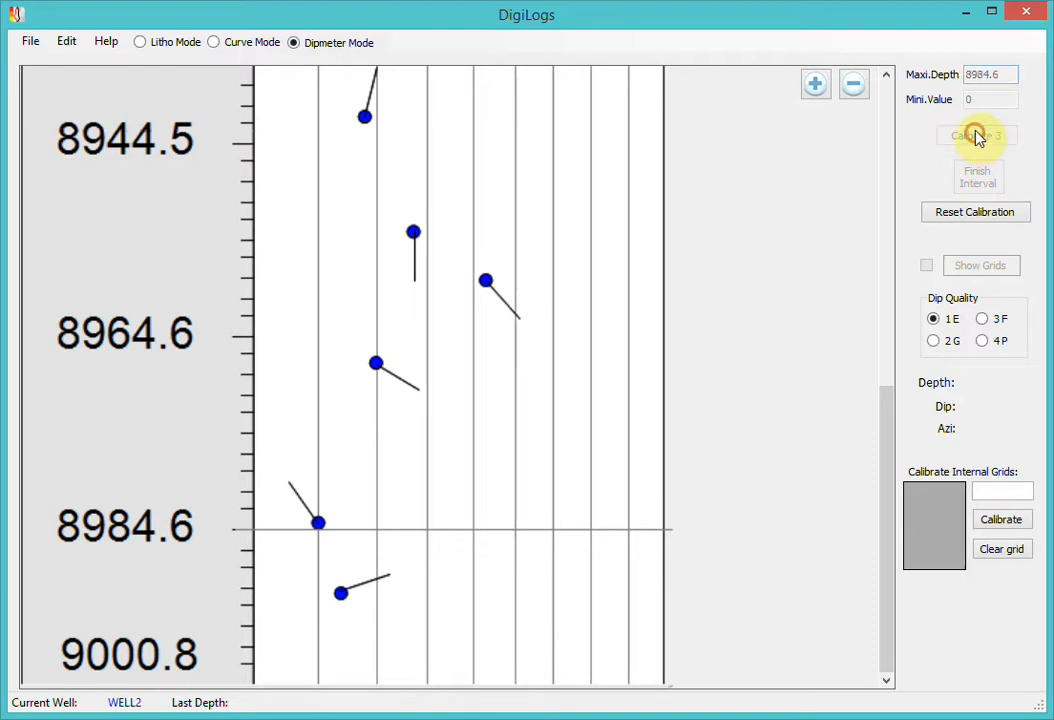
{"action": "left_click", "coordinate": [254, 529]}
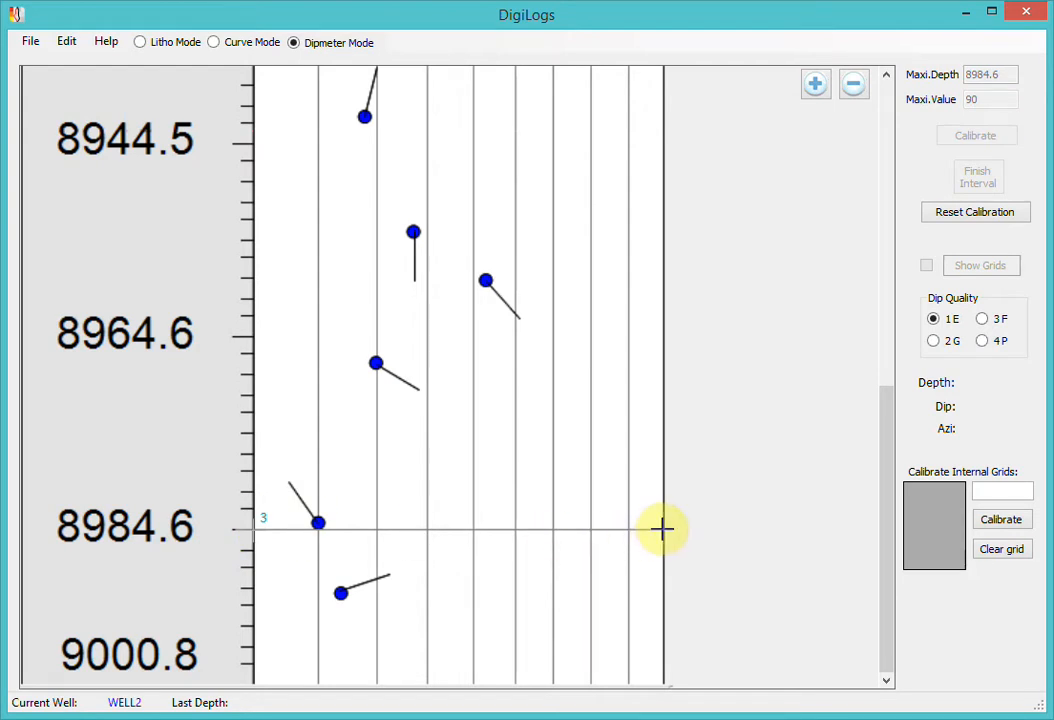
{"action": "left_click", "coordinate": [662, 528]}
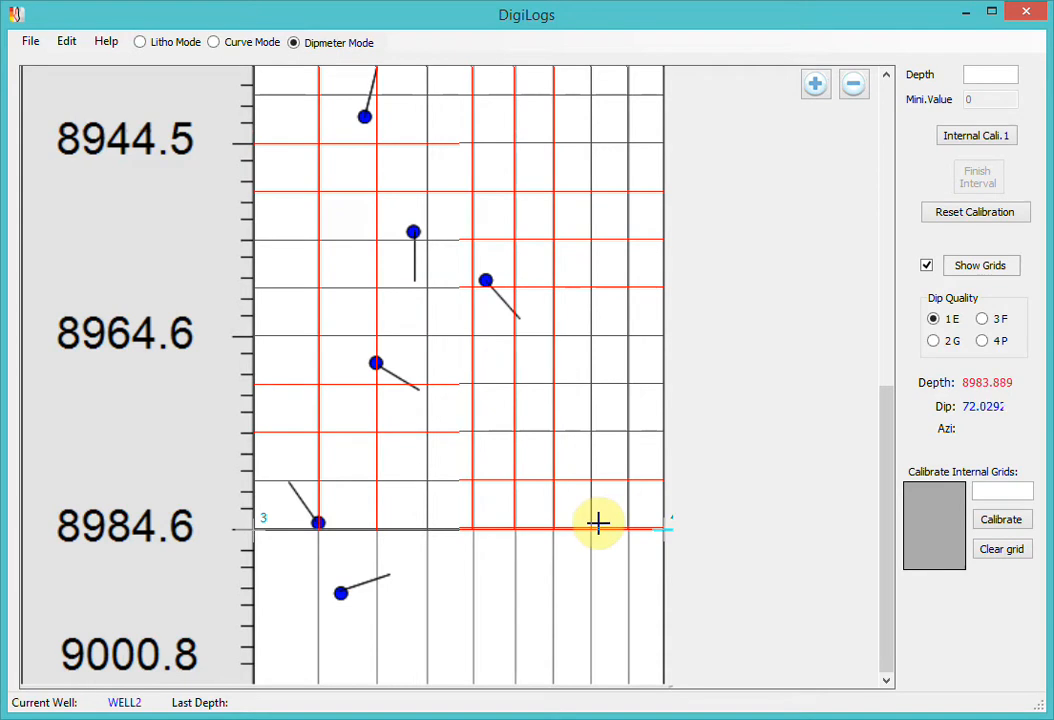
- Hide the calibration grid and digitize the tadpole at about 8887.4 depth and 25° dip, from its dot to the end of its tail
{"action": "scroll", "coordinate": [597, 522], "scroll_direction": "up", "scroll_amount": 6}
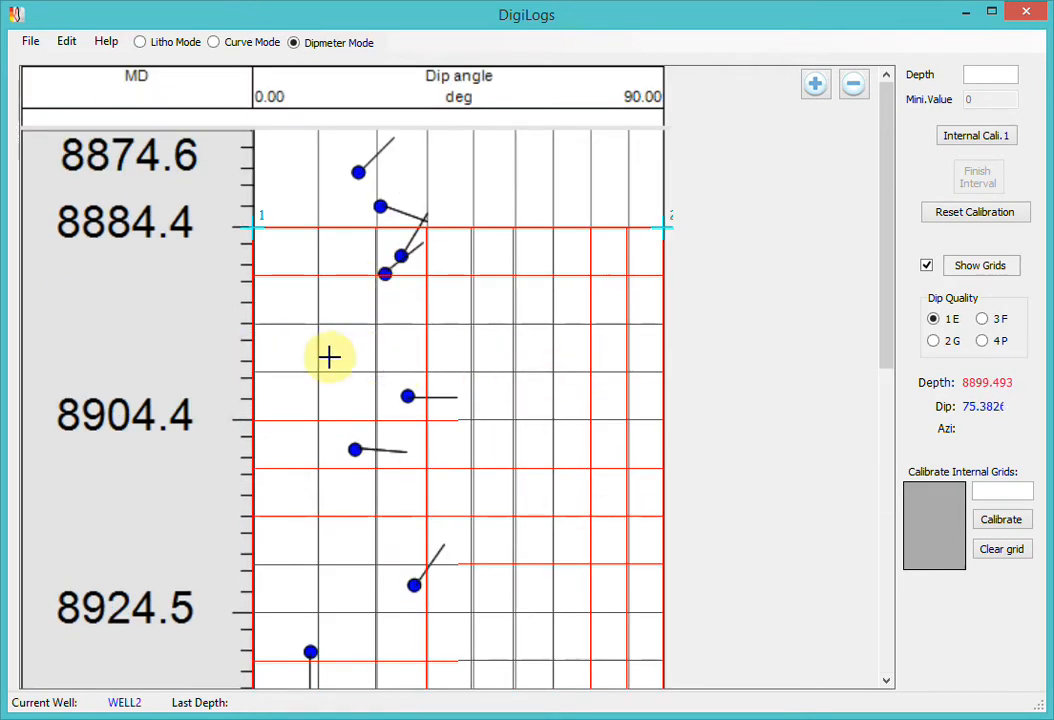
{"action": "scroll", "coordinate": [482, 367], "scroll_direction": "down", "scroll_amount": 3}
{"action": "scroll", "coordinate": [503, 333], "scroll_direction": "down", "scroll_amount": 2}
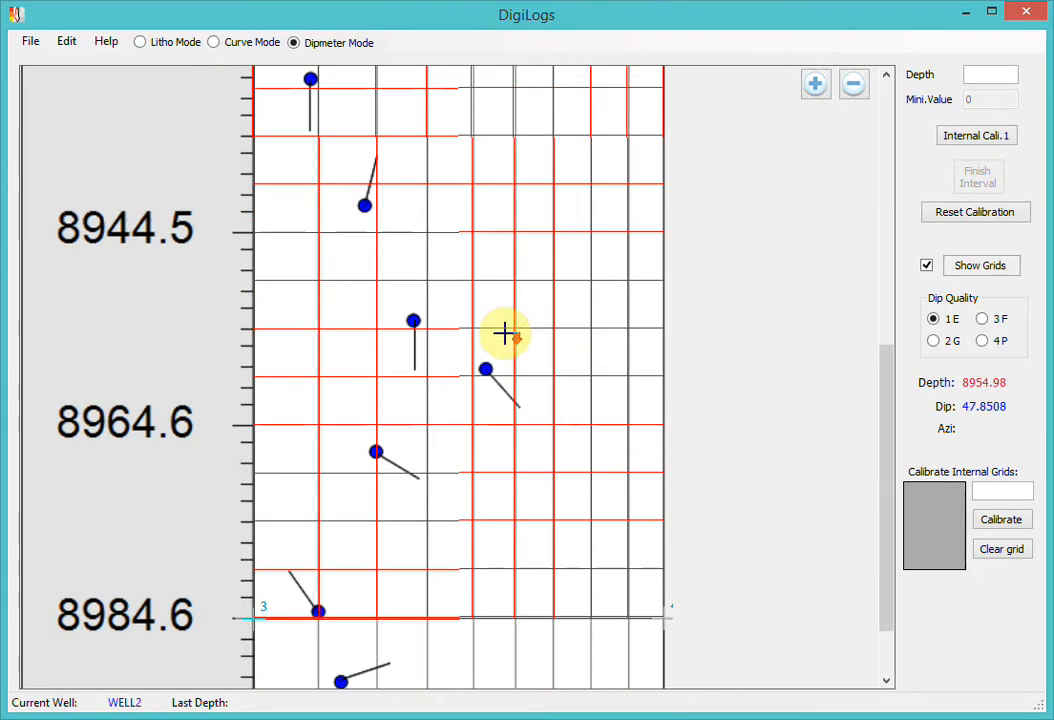
{"action": "scroll", "coordinate": [503, 333], "scroll_direction": "up", "scroll_amount": 2}
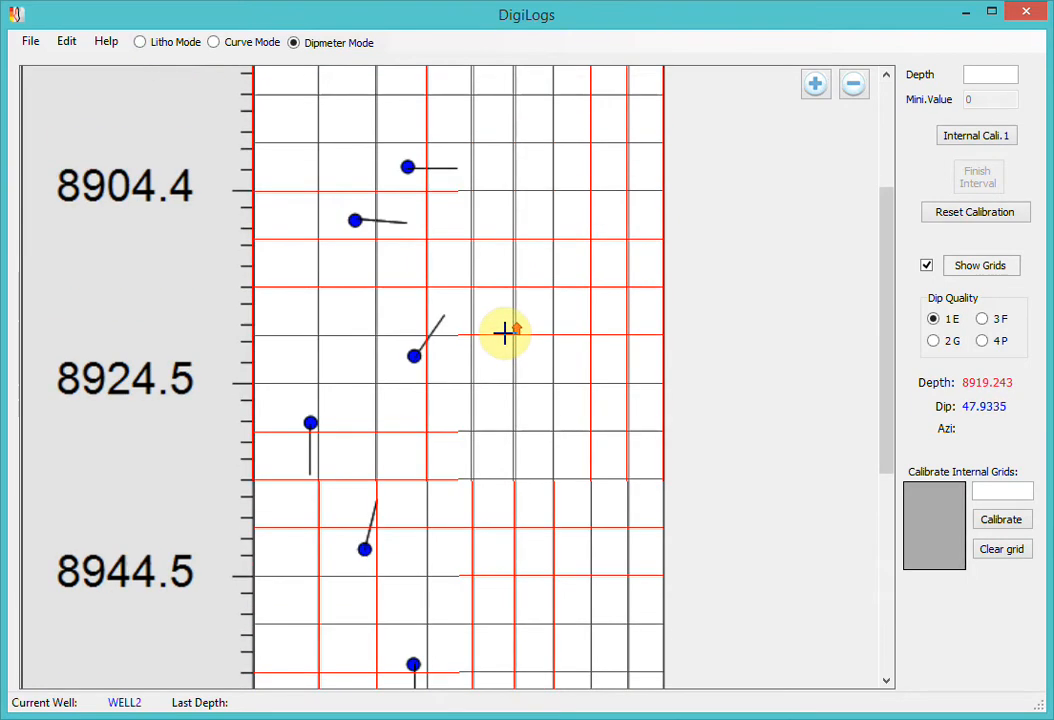
{"action": "left_click", "coordinate": [926, 265]}
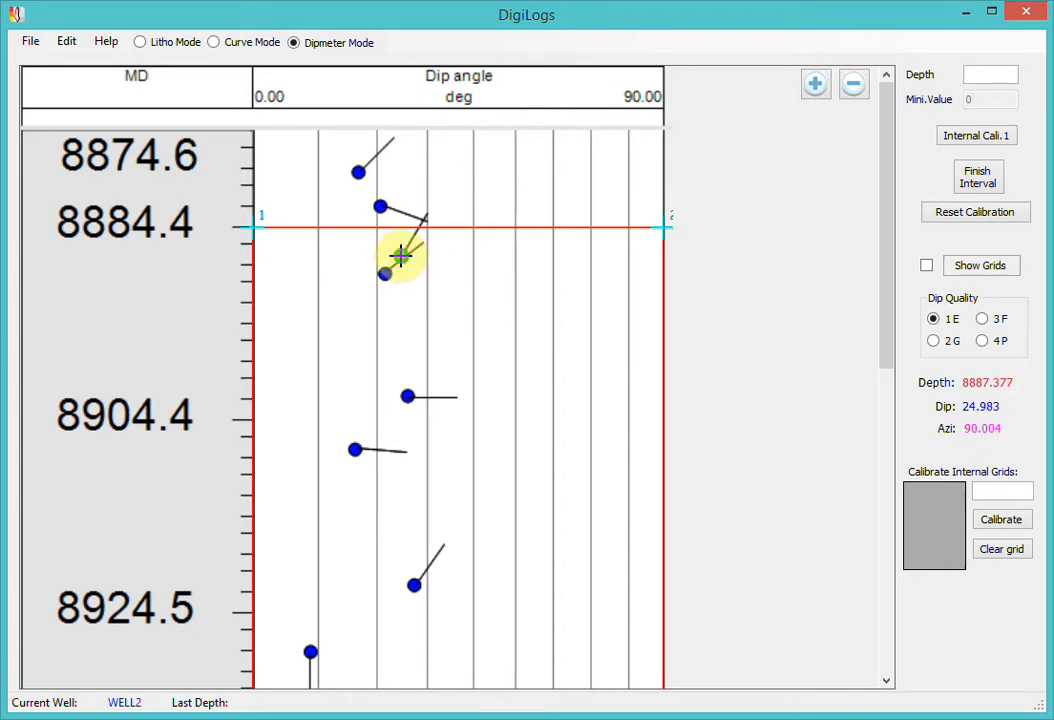
{"action": "left_click_drag", "start_coordinate": [400, 256], "coordinate": [426, 215]}
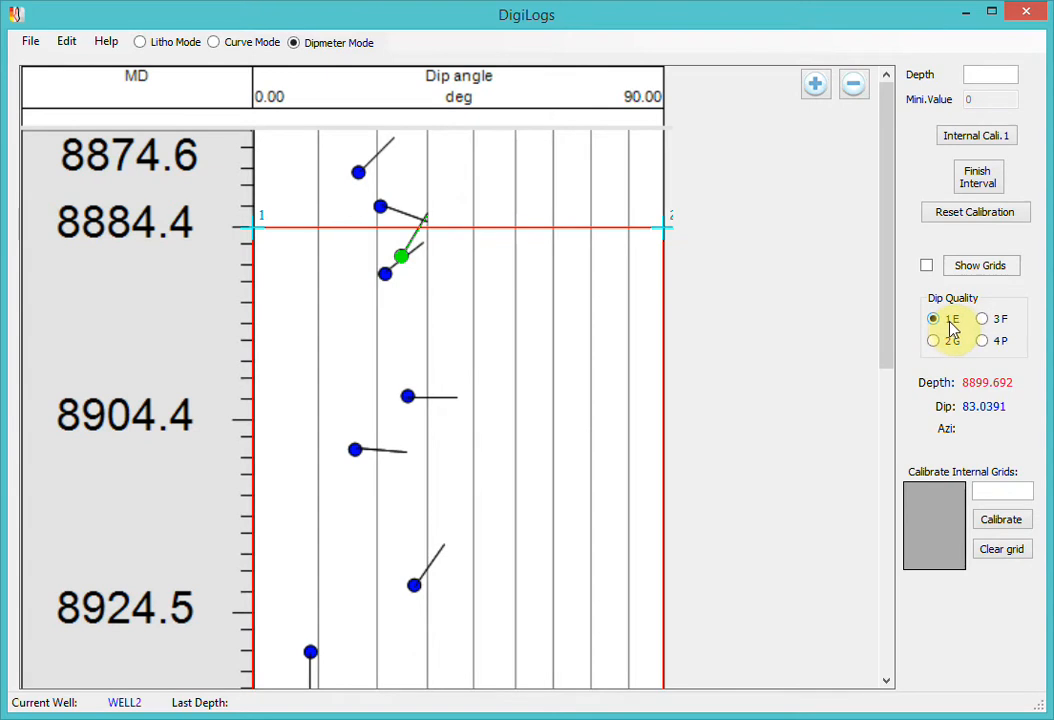
{"action": "left_click", "coordinate": [937, 341]}
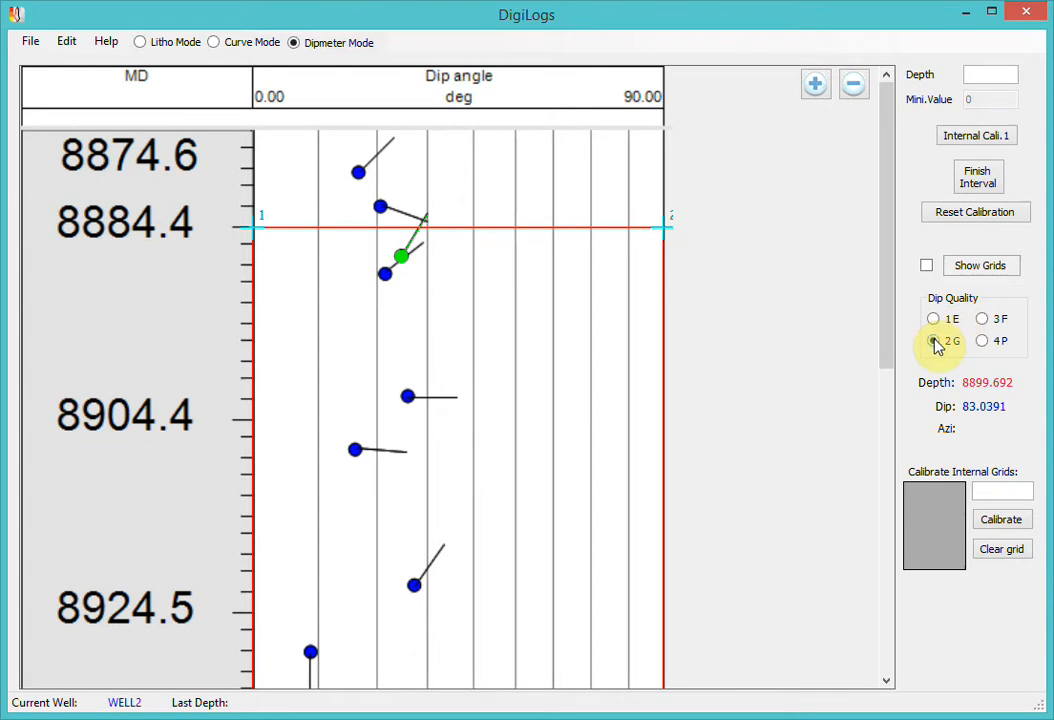
{"action": "left_click", "coordinate": [983, 320]}
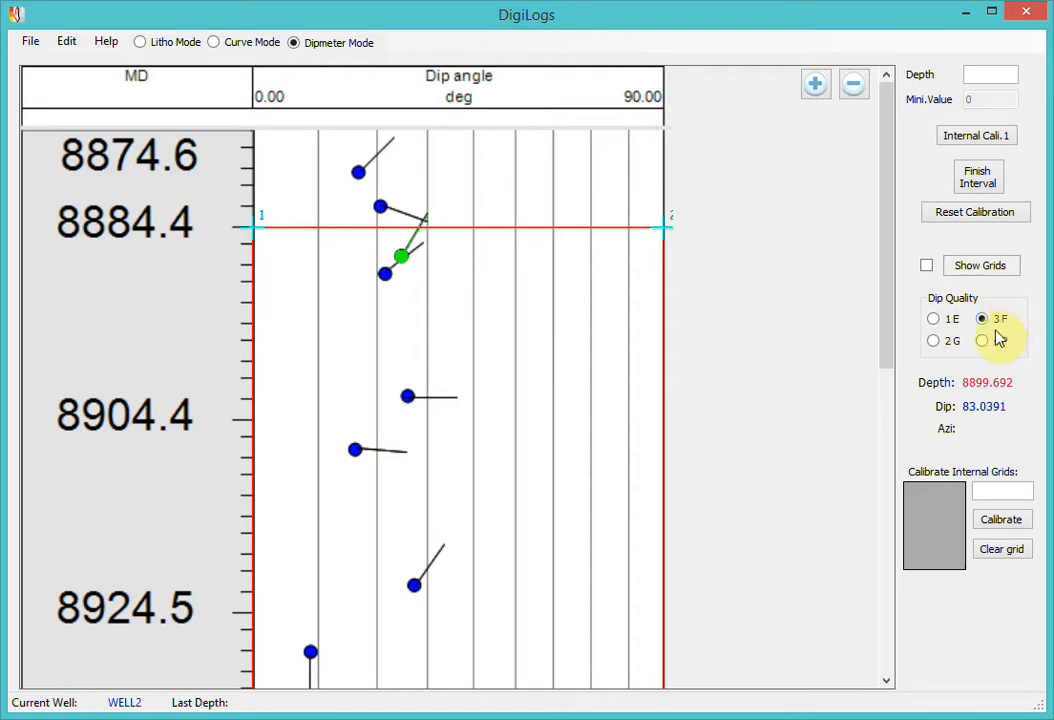
{"action": "left_click", "coordinate": [983, 341]}
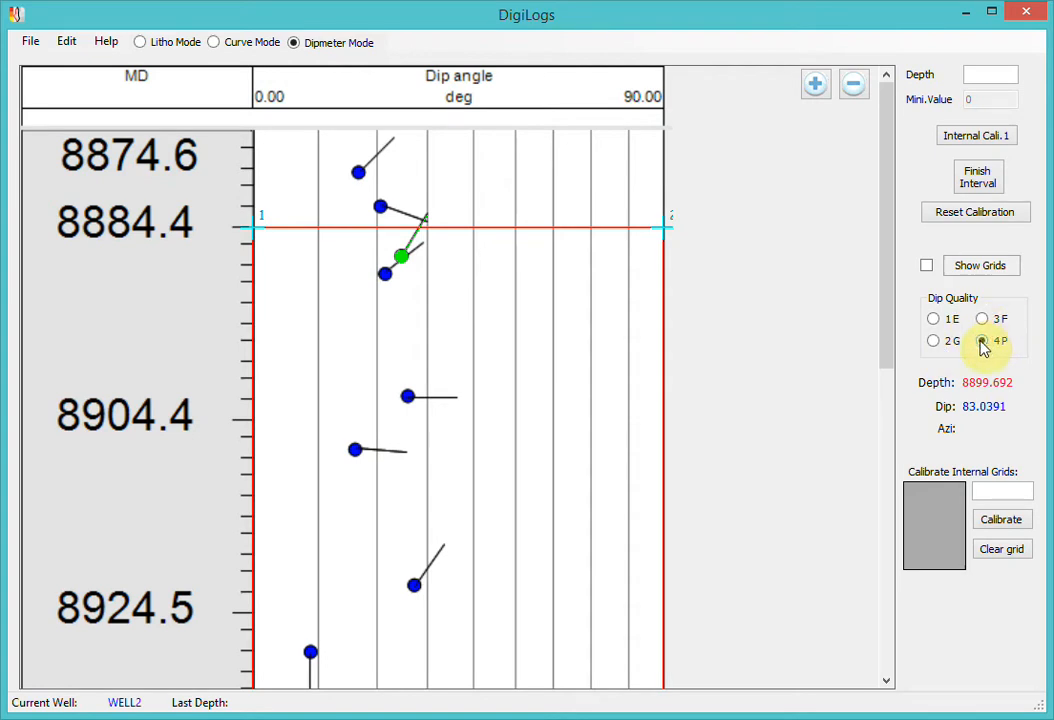
{"action": "left_click", "coordinate": [932, 321]}
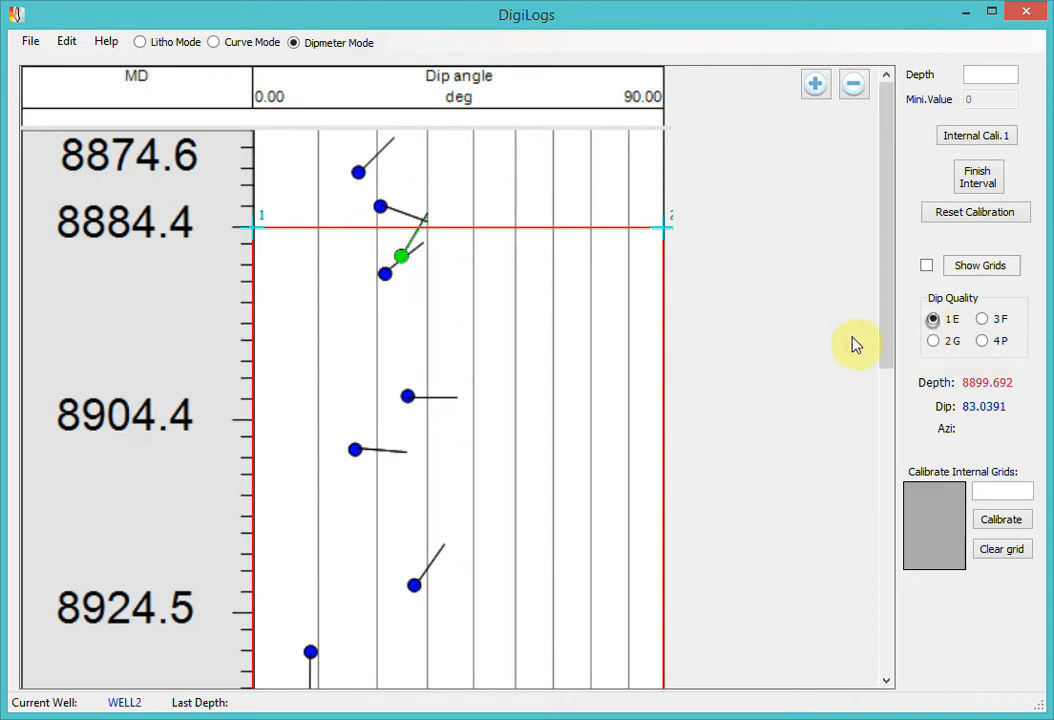
- Set the dip quality to 2 G and digitize the tadpole at about 8902.1 depth and 26.3° dip, including its horizontal tail
{"action": "left_click", "coordinate": [932, 341]}
{"action": "left_click", "coordinate": [408, 396]}
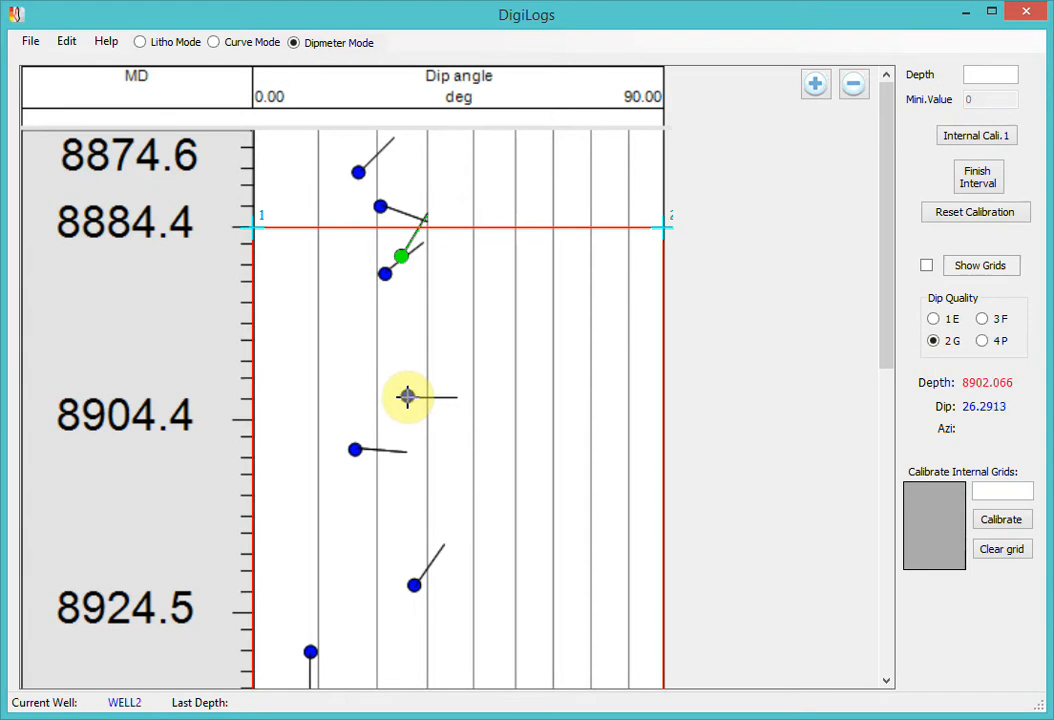
{"action": "left_click", "coordinate": [407, 397]}
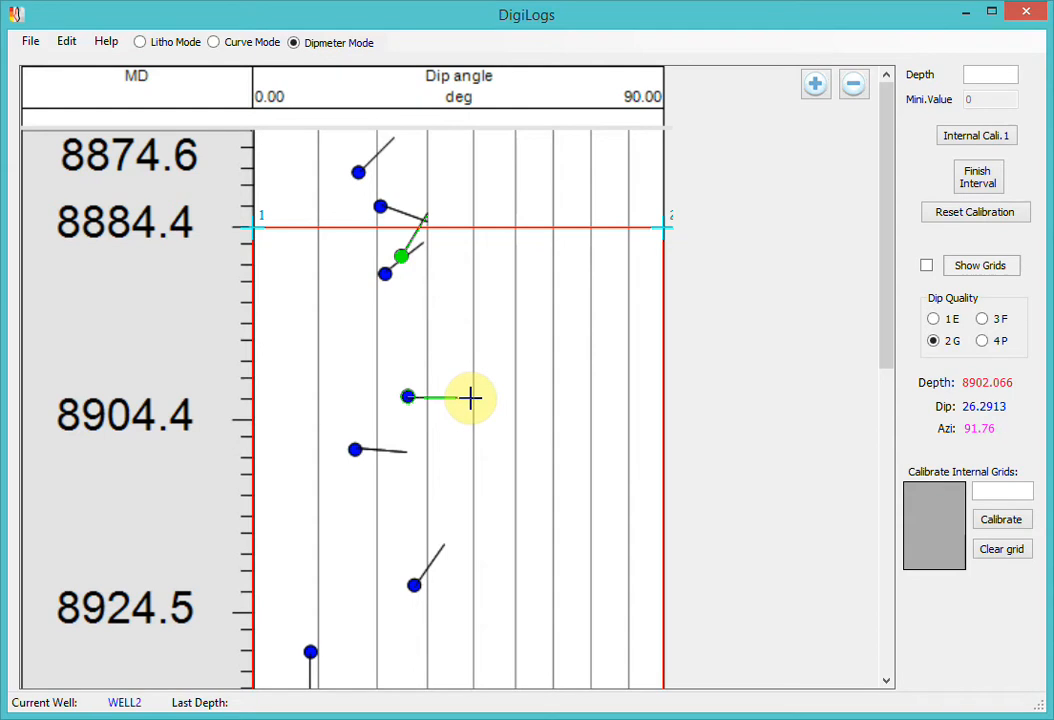
{"action": "left_click", "coordinate": [471, 398]}
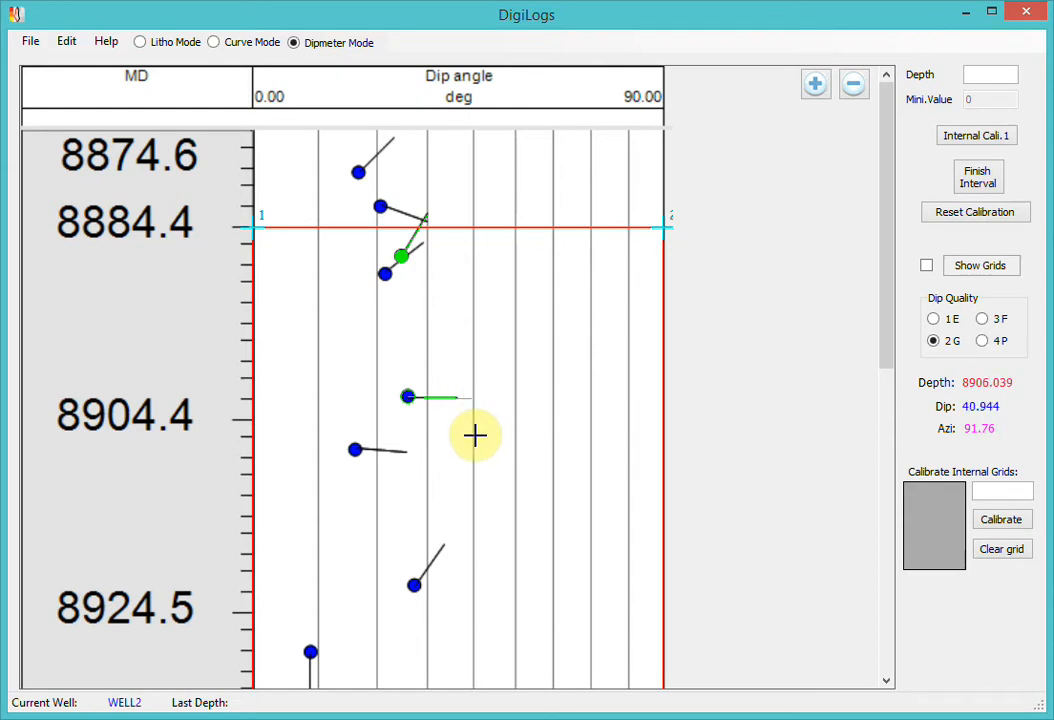
- Remove the misdrawn pick at about 8902 depth and digitize that tadpole again with dip quality 1 E, following its horizontal tail
{"action": "key", "text": "Up"}
{"action": "key", "text": "Up"}
{"action": "key", "text": "Down"}
{"action": "key", "text": "Down"}
{"action": "key", "text": "Down"}
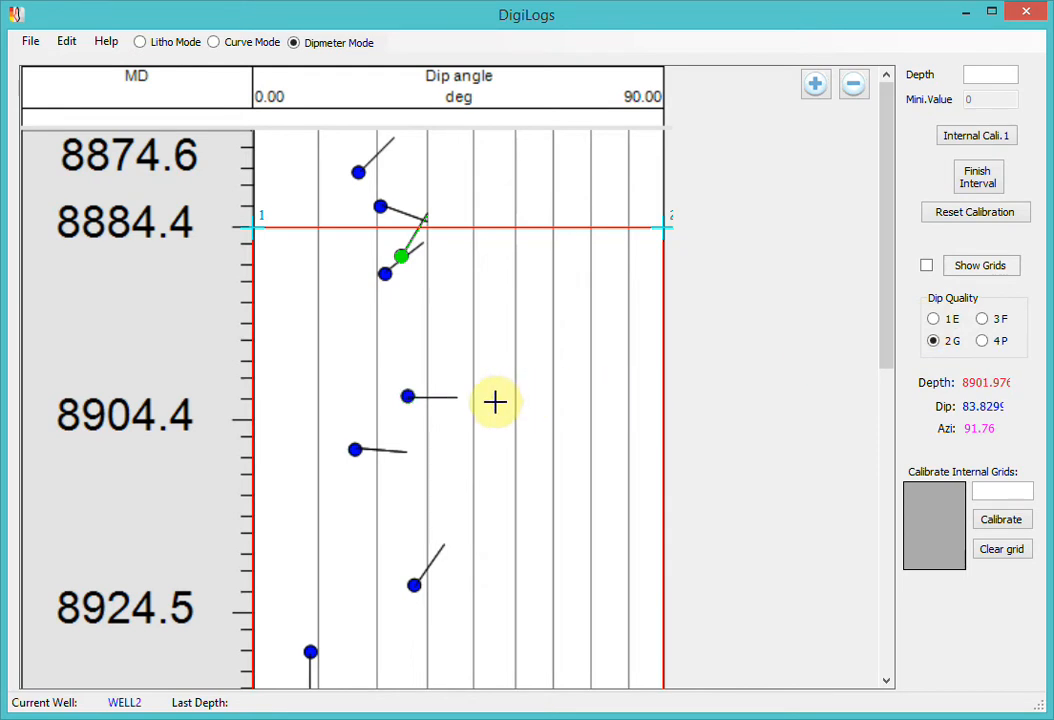
{"action": "left_click", "coordinate": [933, 318]}
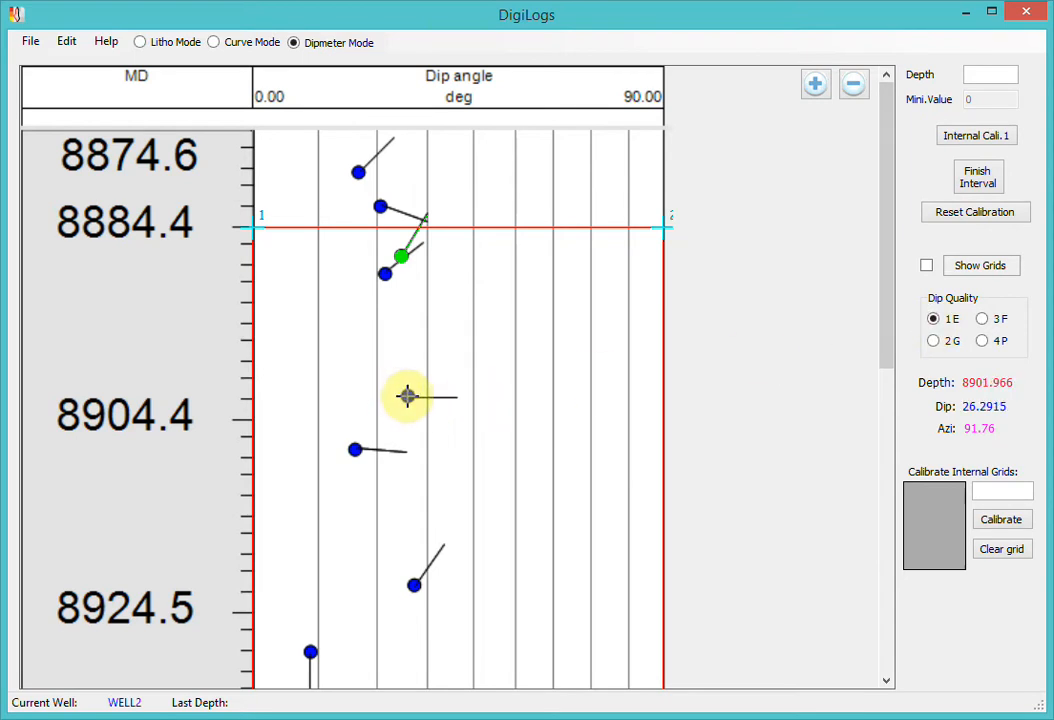
{"action": "left_click_drag", "start_coordinate": [407, 396], "coordinate": [460, 398]}
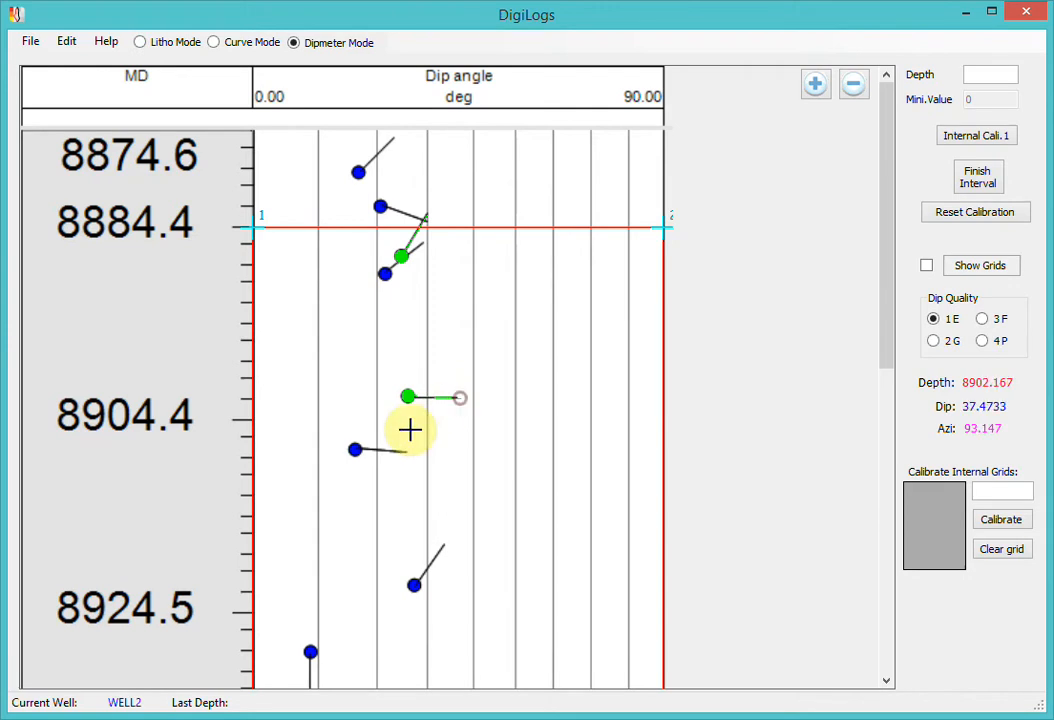
- Digitize the tadpole at about 8907.5 depth and 16.3° dip including its tail, and finish the interval
{"action": "left_click_drag", "start_coordinate": [354, 450], "coordinate": [406, 452]}
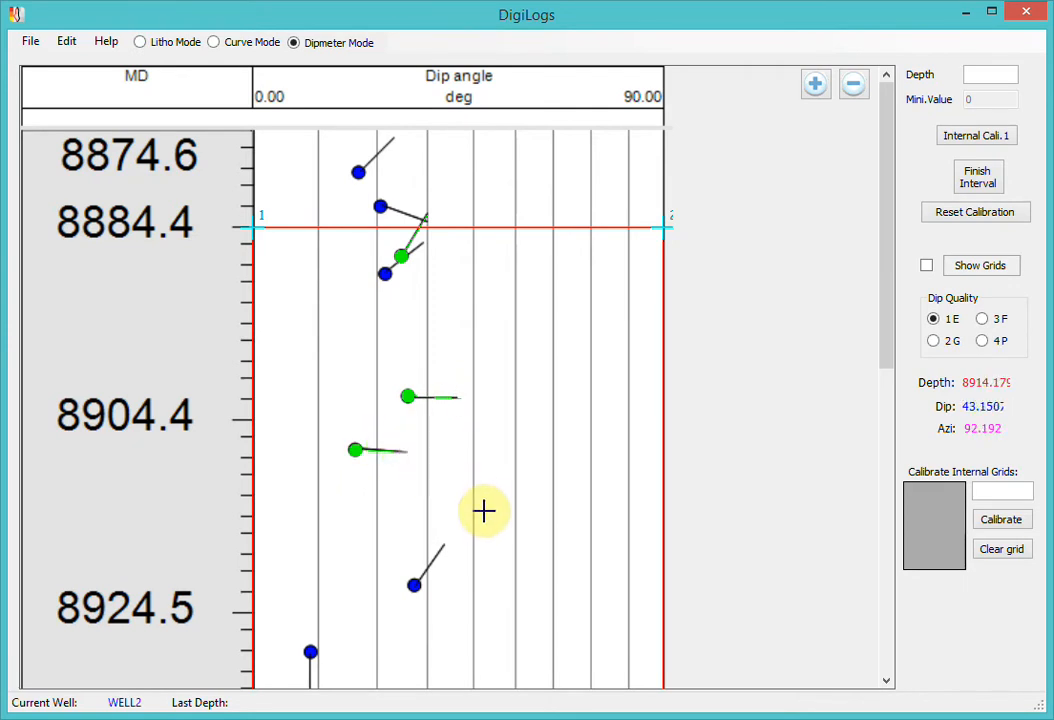
{"action": "left_click", "coordinate": [988, 180]}
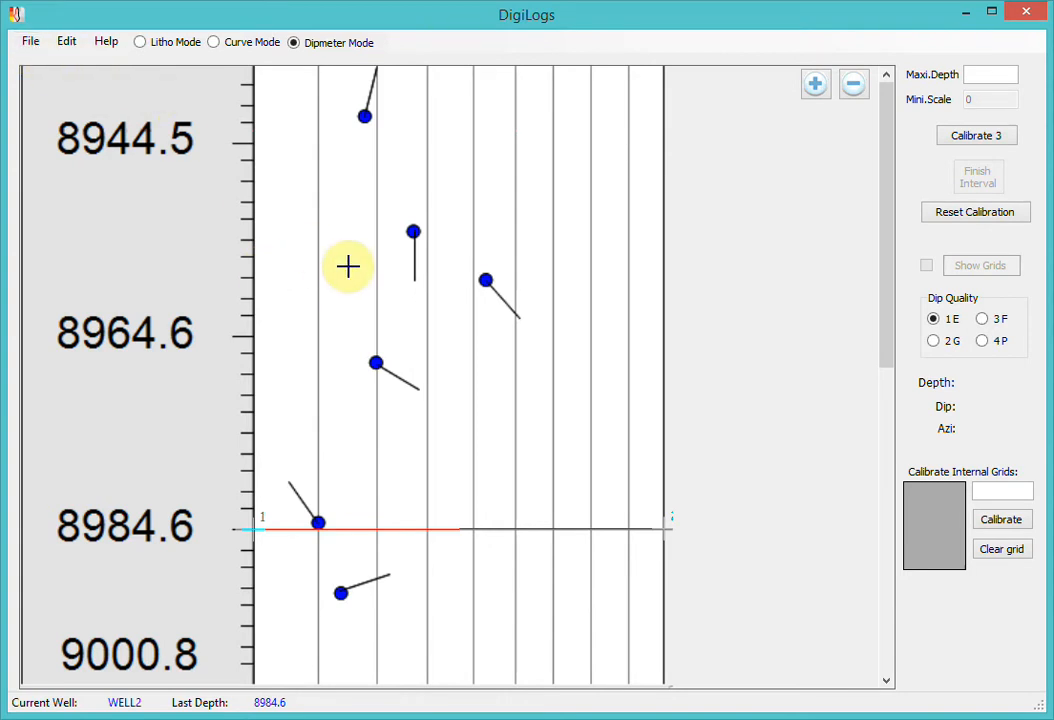
- Export the dipmeter picks with quality as numbers in ASCII format to the file WELL2_DipMeter
{"action": "left_click", "coordinate": [30, 46]}
{"action": "left_click", "coordinate": [35, 83]}
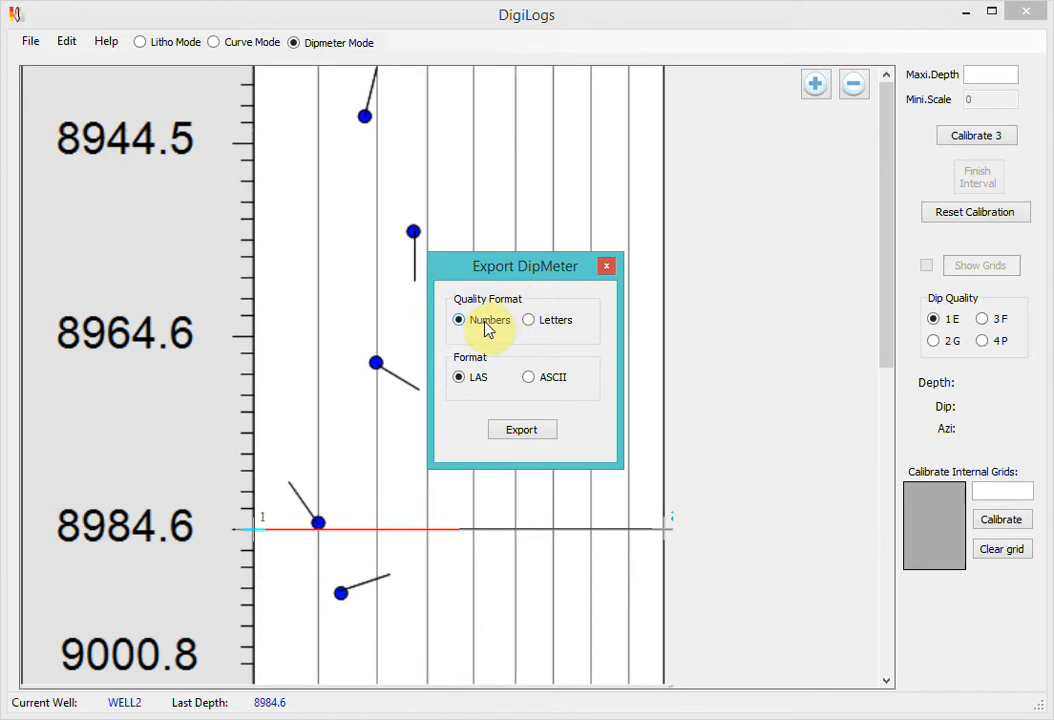
{"action": "left_click", "coordinate": [545, 320]}
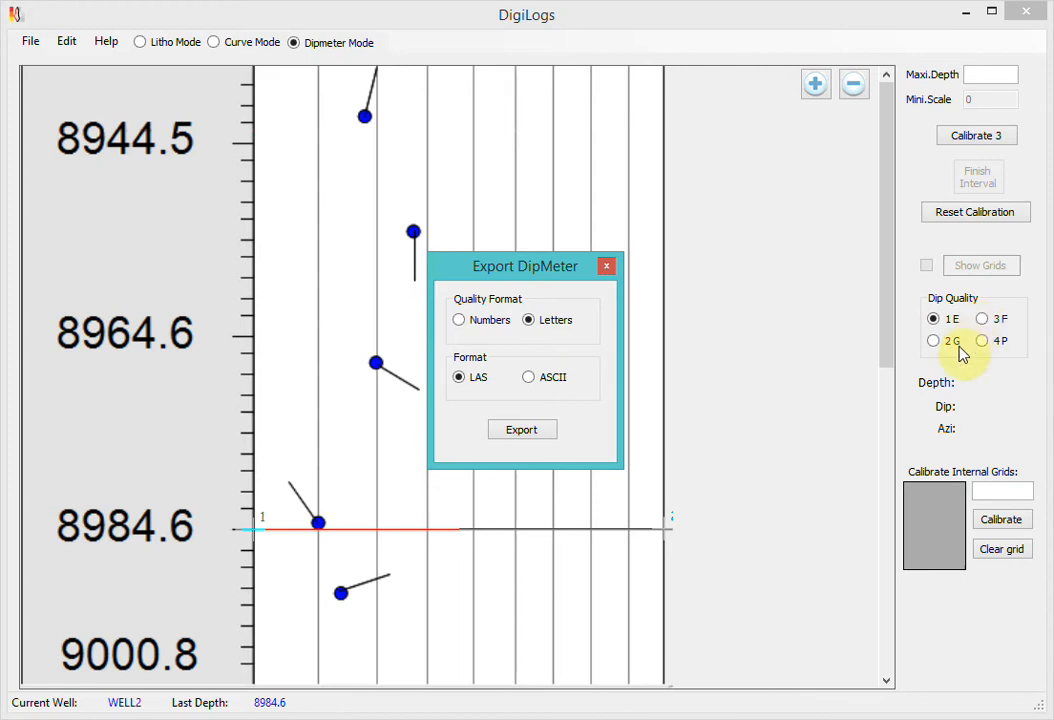
{"action": "left_click", "coordinate": [487, 323]}
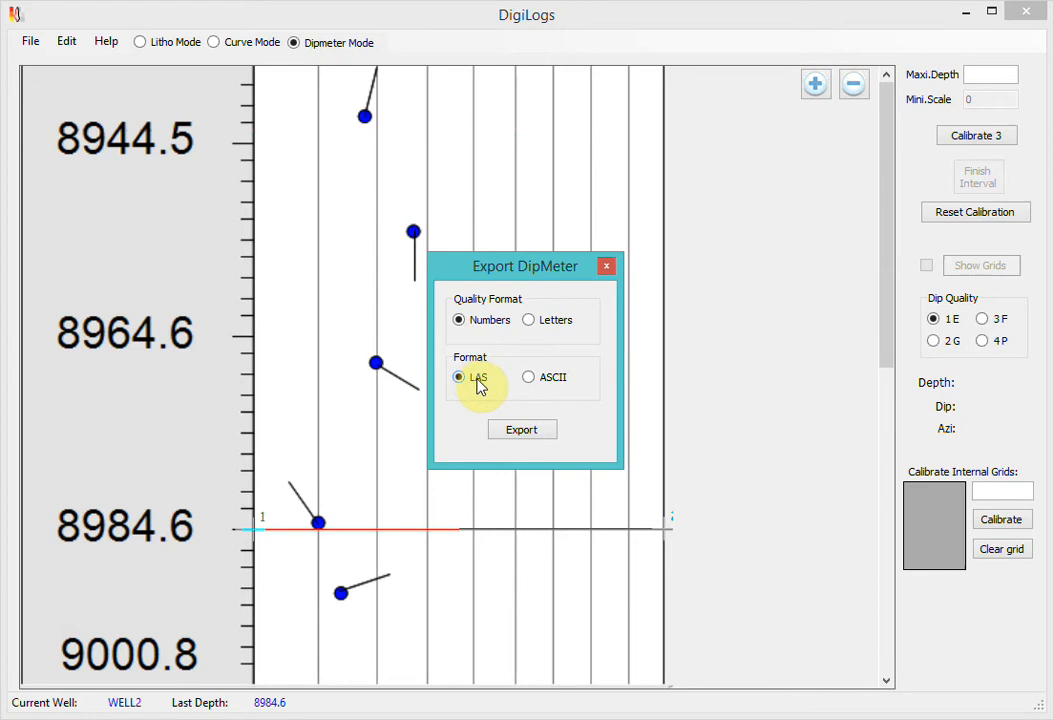
{"action": "left_click", "coordinate": [545, 382]}
{"action": "left_click", "coordinate": [482, 381]}
{"action": "left_click", "coordinate": [546, 384]}
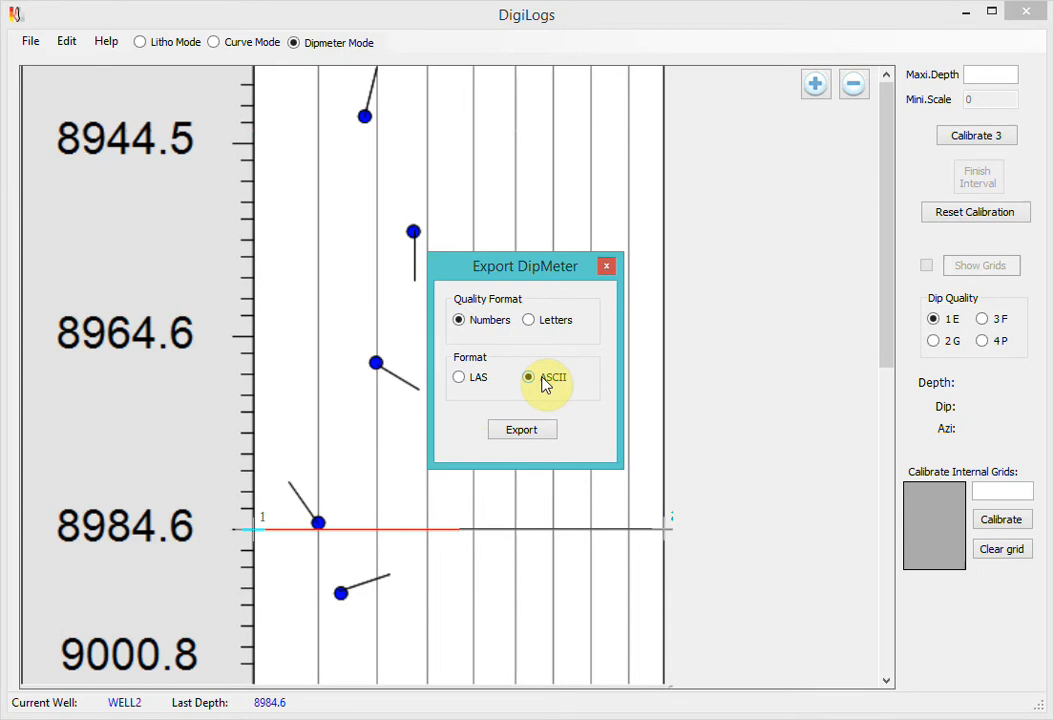
{"action": "left_click", "coordinate": [522, 429]}
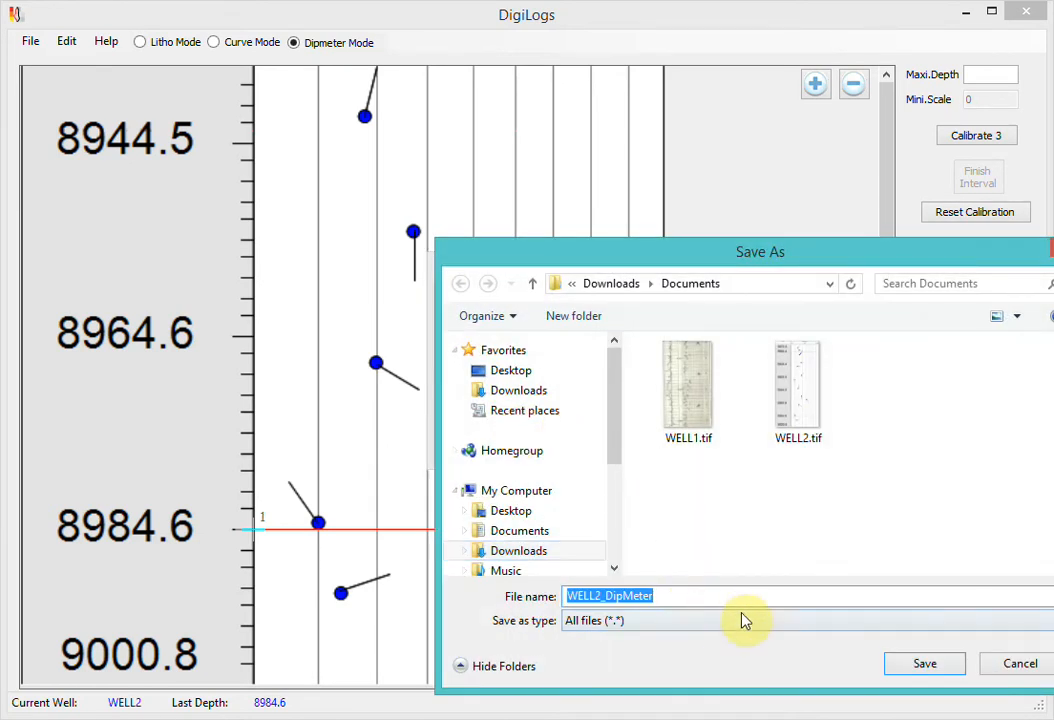
{"action": "left_click", "coordinate": [910, 668]}
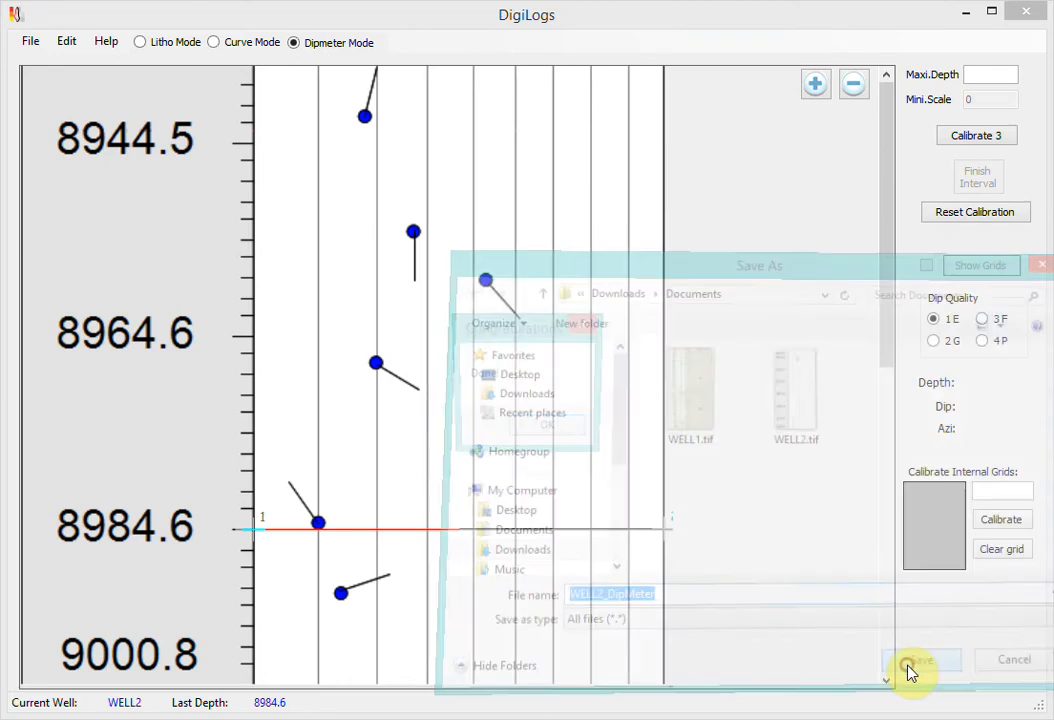
{"action": "left_click", "coordinate": [557, 432]}
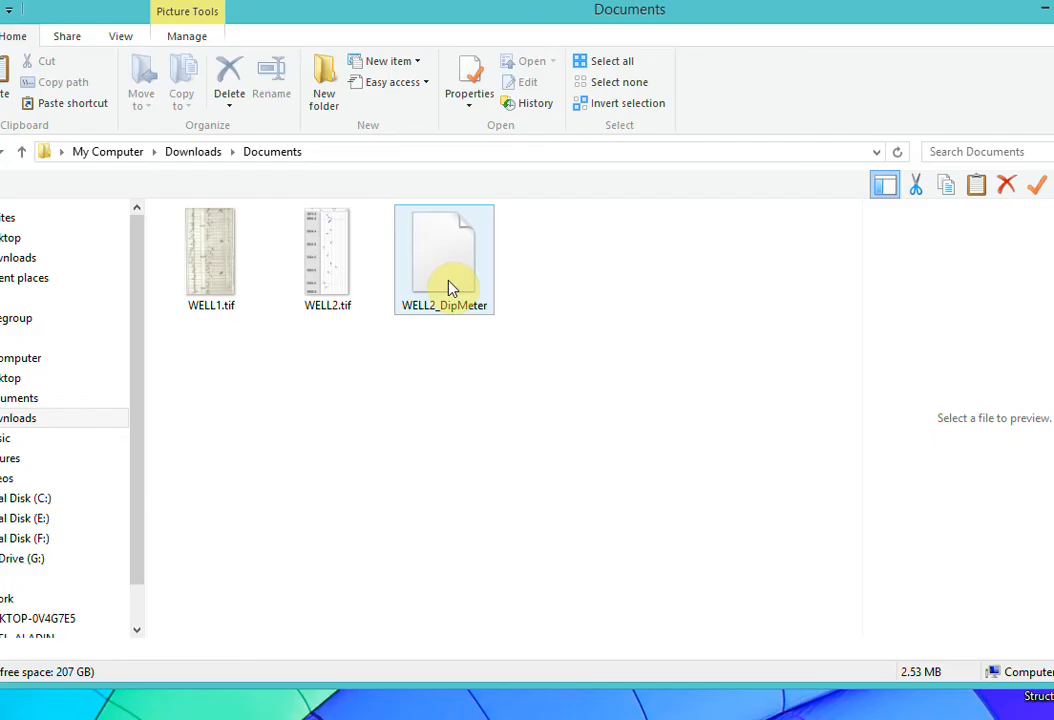
- In File Explorer, rename the exported file to WELL2_DipMeter.txt and open it to check the depth, dip, azimuth and quality columns
{"action": "left_click", "coordinate": [447, 285]}
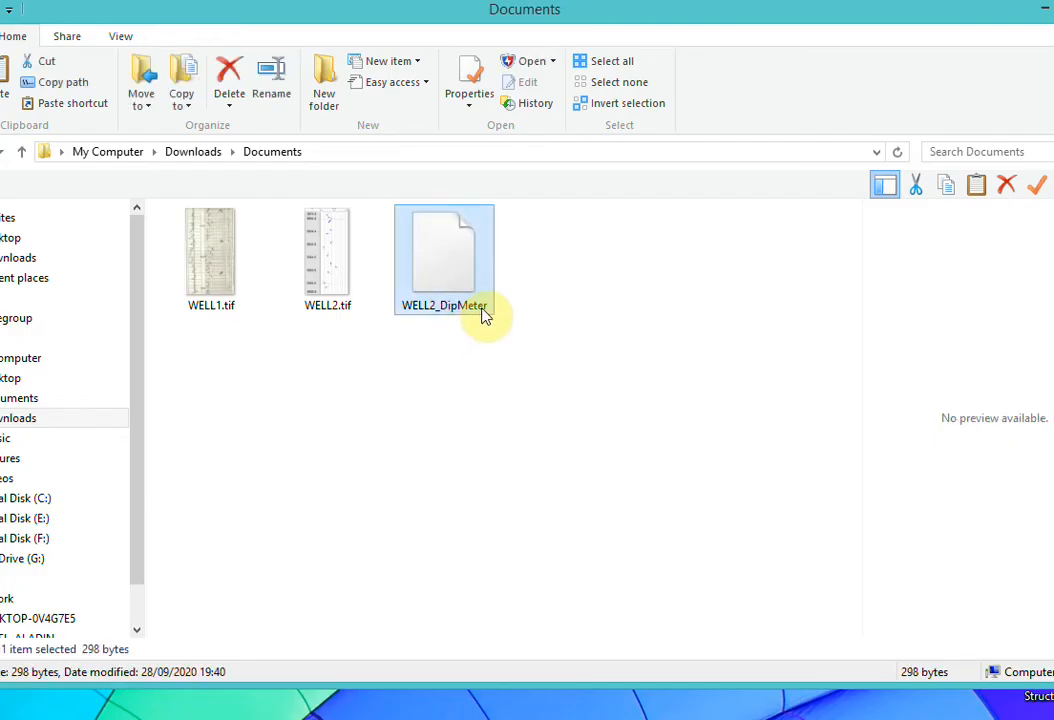
{"action": "left_click", "coordinate": [487, 310]}
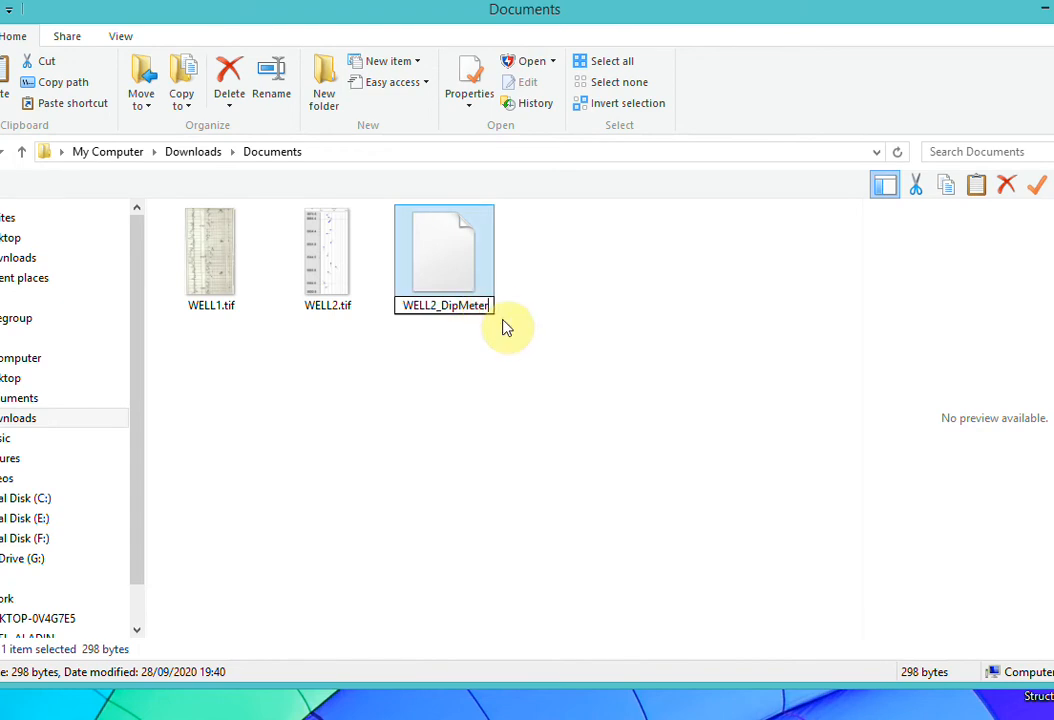
{"action": "type", "text": ".txt"}
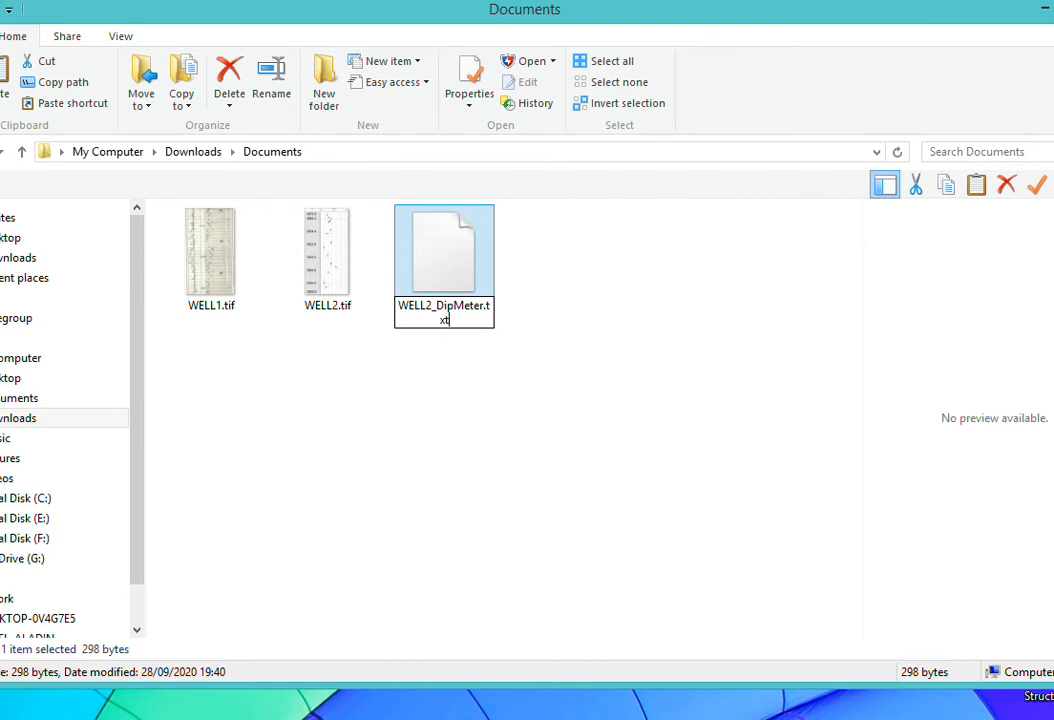
{"action": "key", "text": "Return"}
{"action": "double_click", "coordinate": [498, 322]}
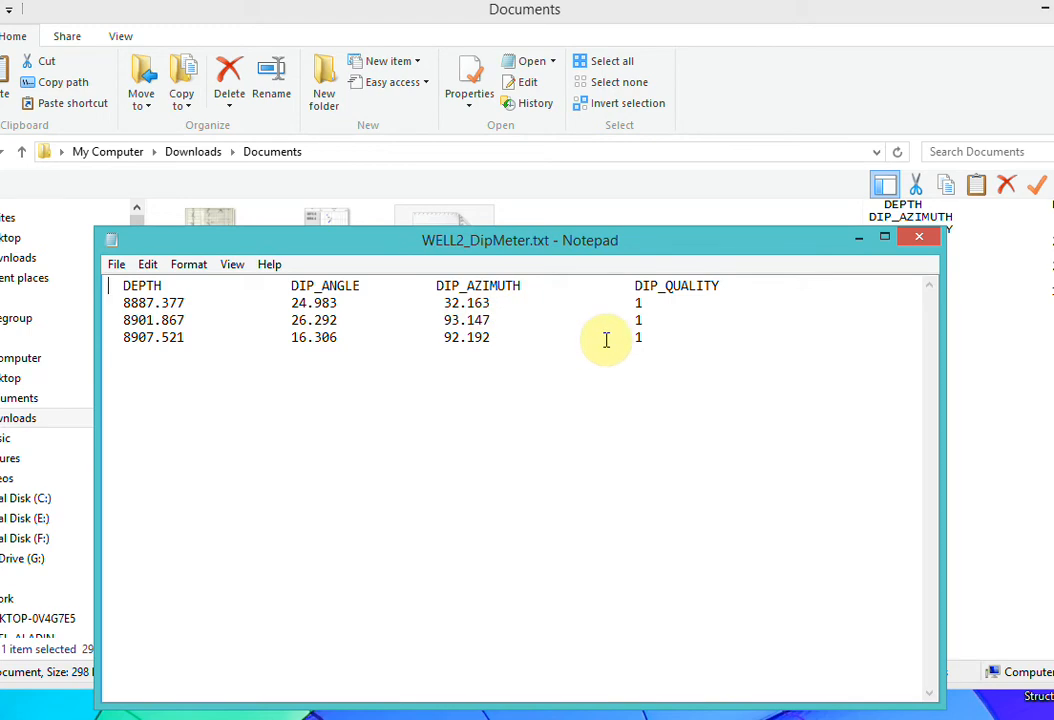
{"action": "left_click", "coordinate": [922, 242]}
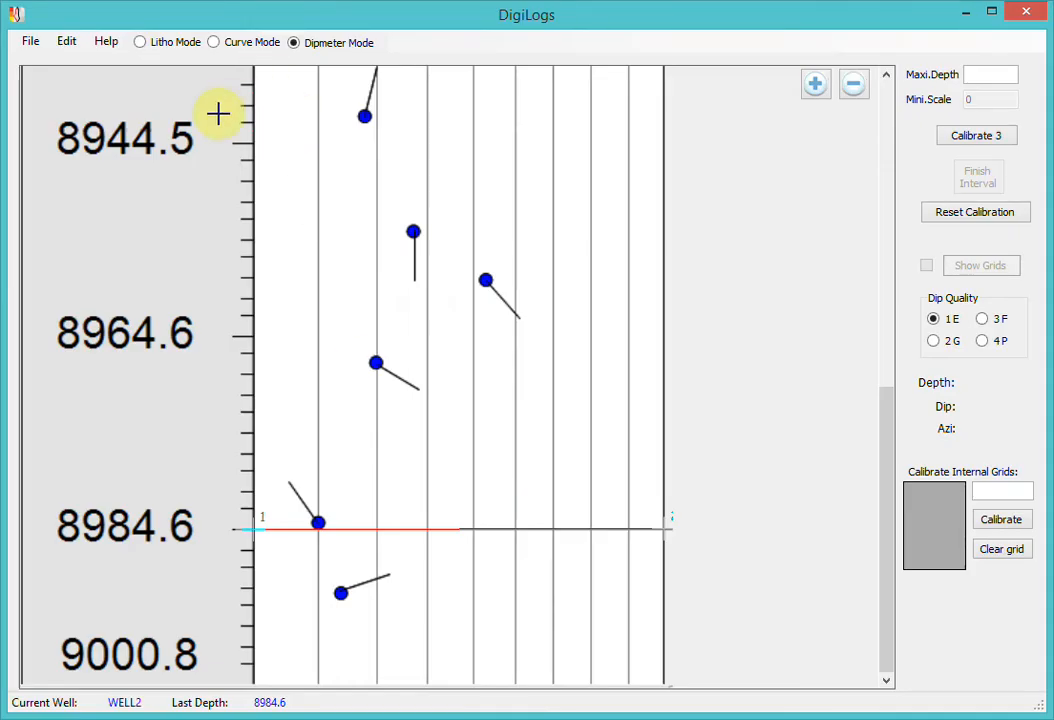
- Return to DigiLogs and load WELL1 from the wells list as the current well
{"action": "left_click", "coordinate": [30, 42]}
{"action": "left_click", "coordinate": [36, 62]}
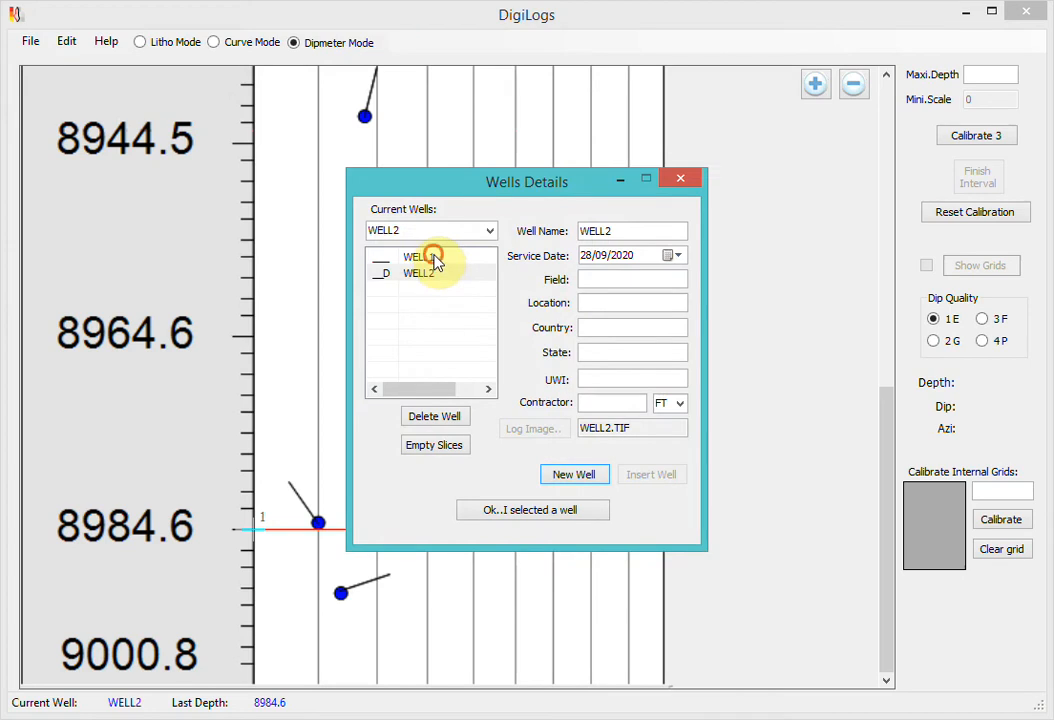
{"action": "left_click", "coordinate": [430, 258]}
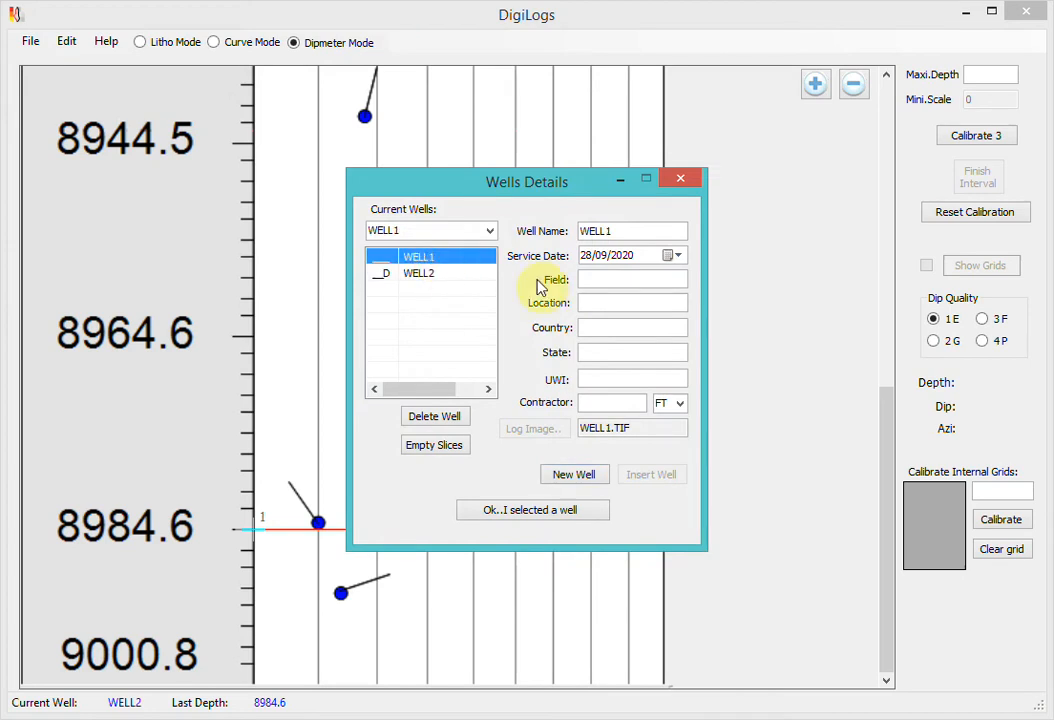
{"action": "left_click", "coordinate": [553, 514]}
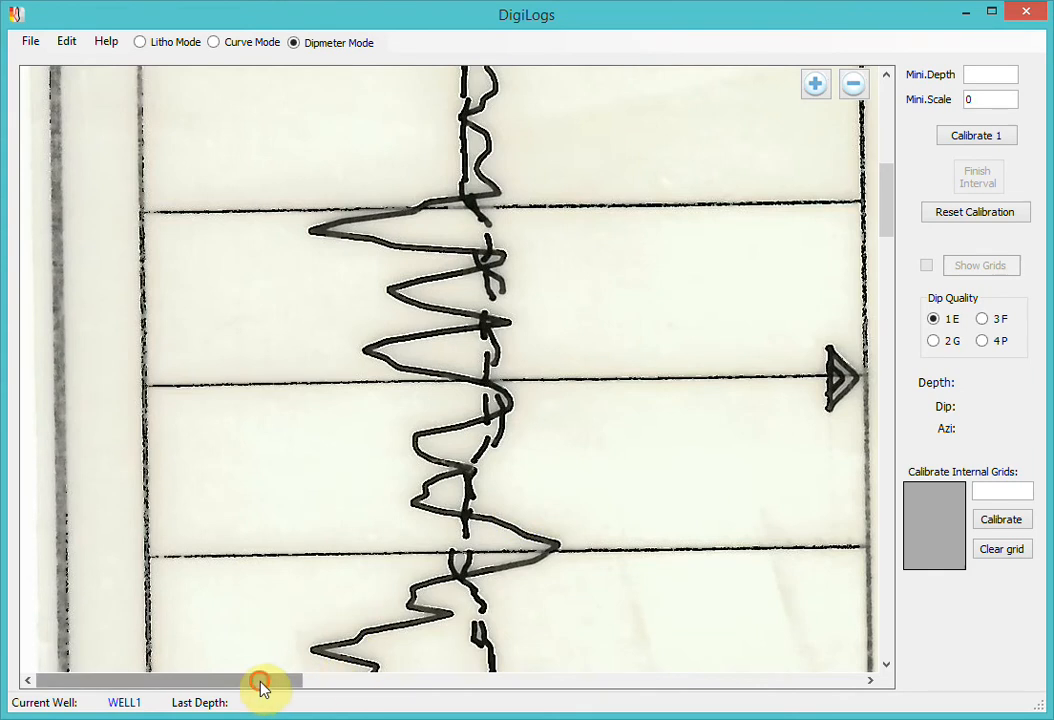
- Examine the dip track of the WELL1 log from edge to edge around the 9400 depth line at a reduced zoom
{"action": "mouse_move", "coordinate": [260, 684]}
{"action": "left_mouse_down"}
{"action": "mouse_move", "coordinate": [539, 706]}
{"action": "mouse_move", "coordinate": [600, 707]}
{"action": "mouse_move", "coordinate": [607, 696]}
{"action": "left_mouse_up"}
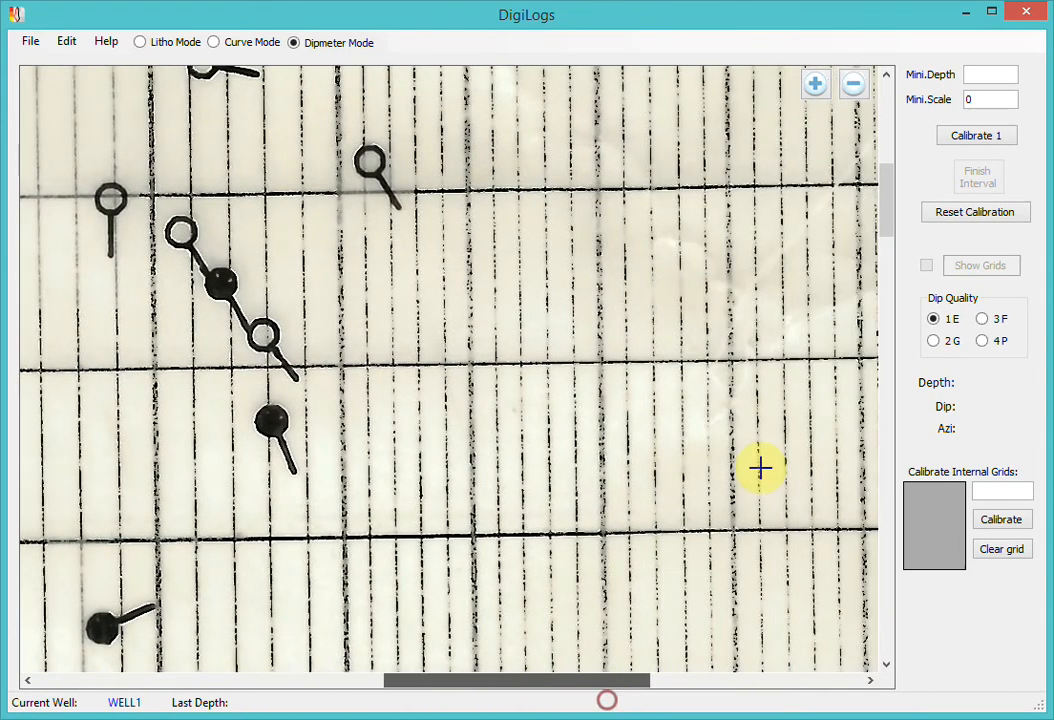
{"action": "left_click", "coordinate": [854, 88]}
{"action": "left_click", "coordinate": [854, 88]}
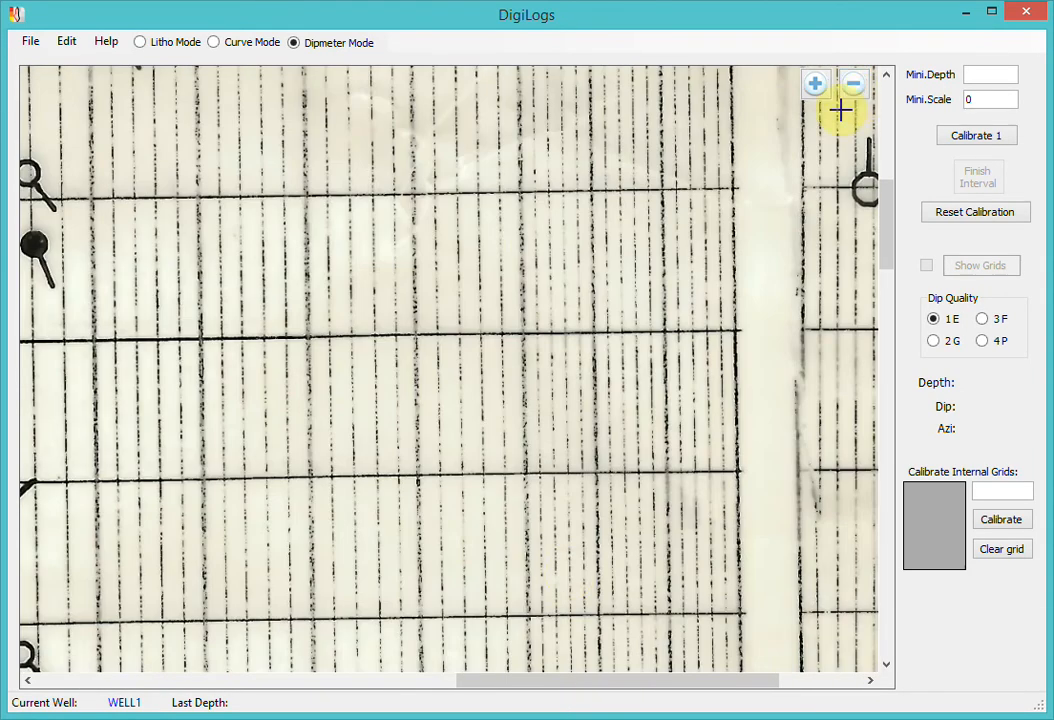
{"action": "left_click_drag", "start_coordinate": [522, 678], "coordinate": [423, 692]}
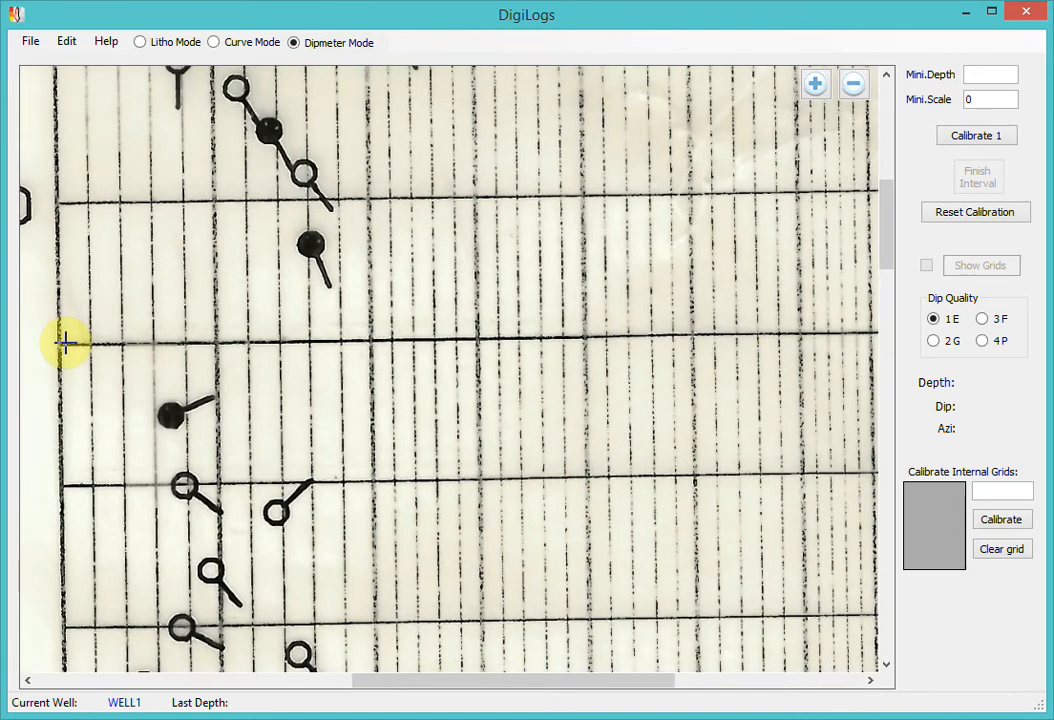
{"action": "left_click_drag", "start_coordinate": [381, 685], "coordinate": [354, 690]}
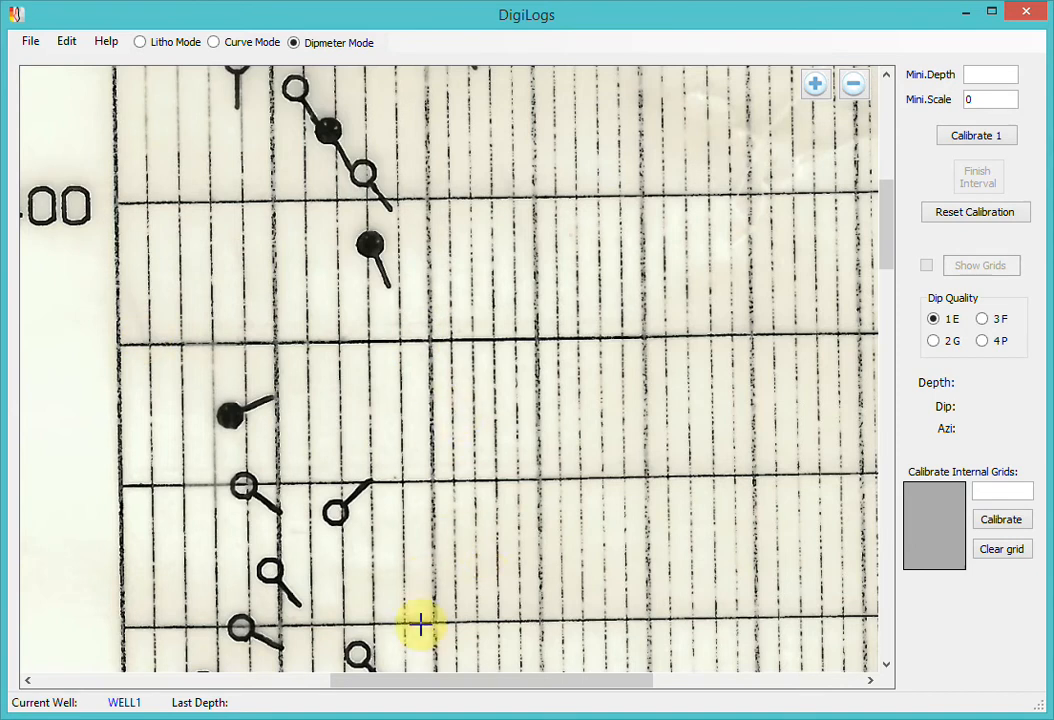
{"action": "left_click_drag", "start_coordinate": [435, 684], "coordinate": [536, 616]}
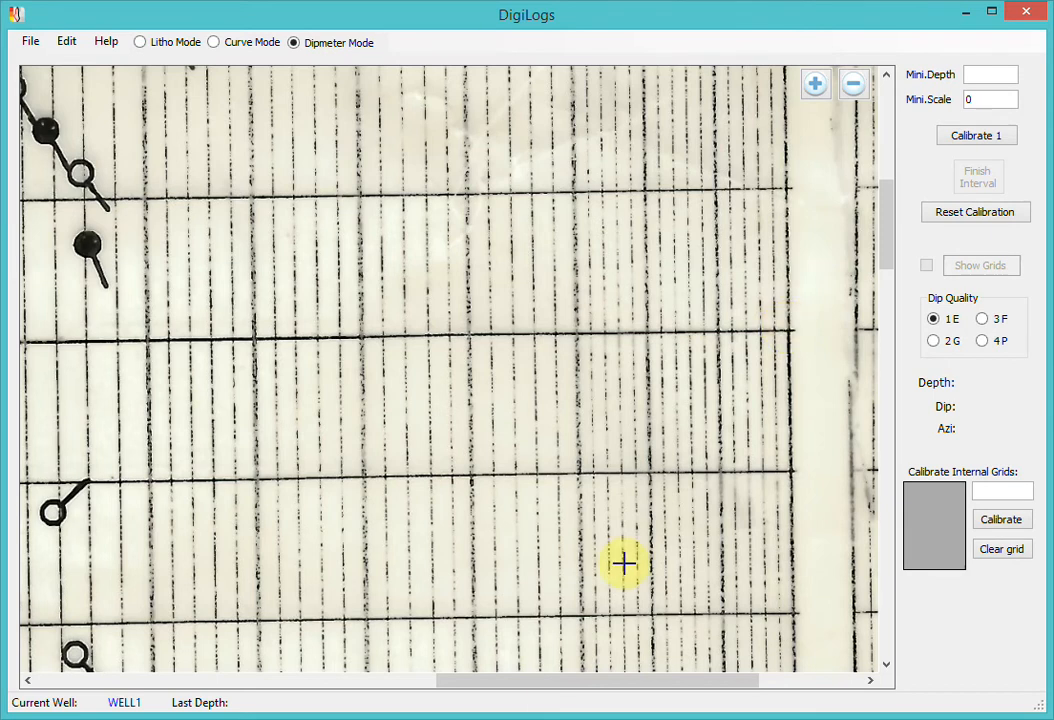
{"action": "left_click_drag", "start_coordinate": [558, 687], "coordinate": [418, 683]}
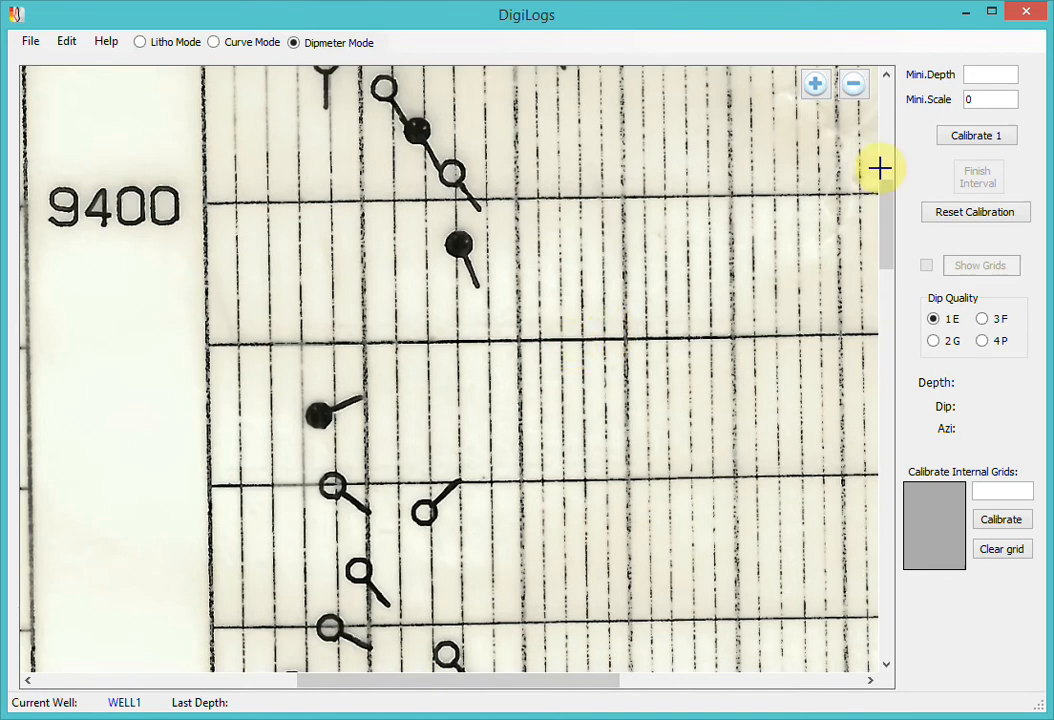
- Calibrate the upper depth line with a minimum depth of 9400, marking scale values 0 and 90 at the two edges of the dip track
{"action": "left_click", "coordinate": [986, 79]}
{"action": "type", "text": "9400"}
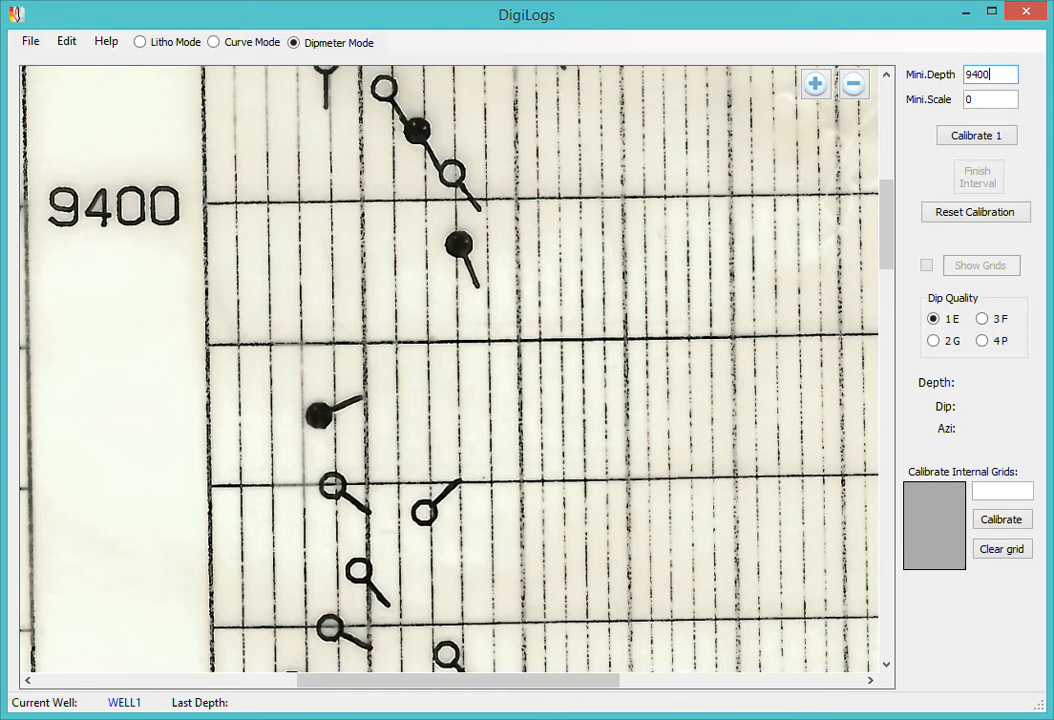
{"action": "left_click", "coordinate": [974, 135]}
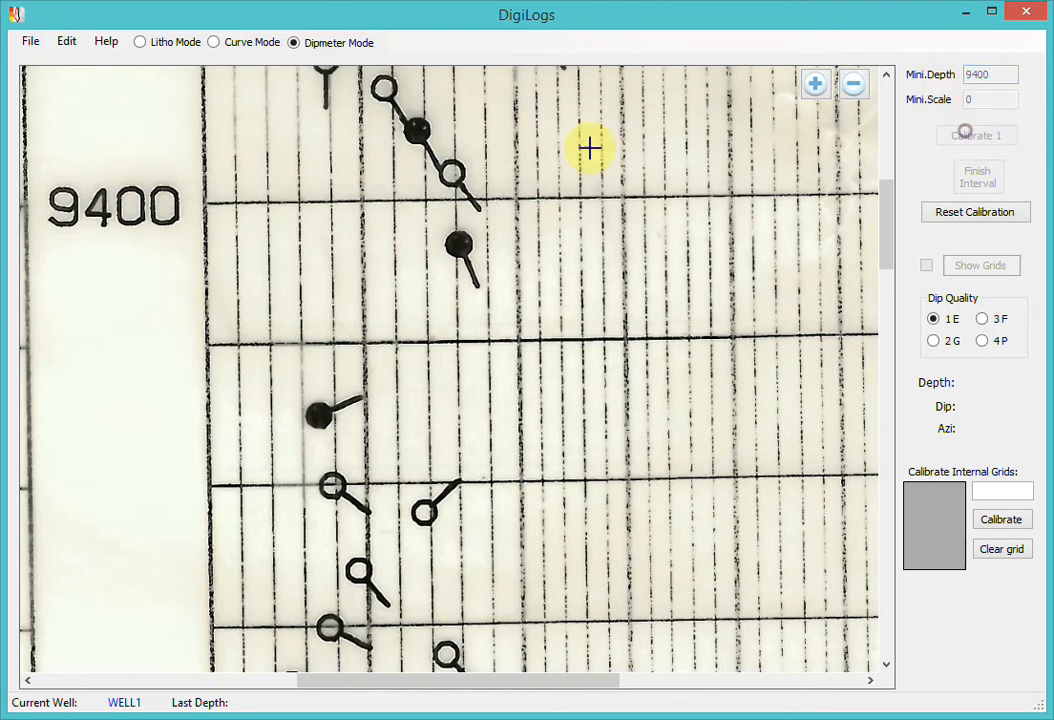
{"action": "left_click", "coordinate": [206, 204]}
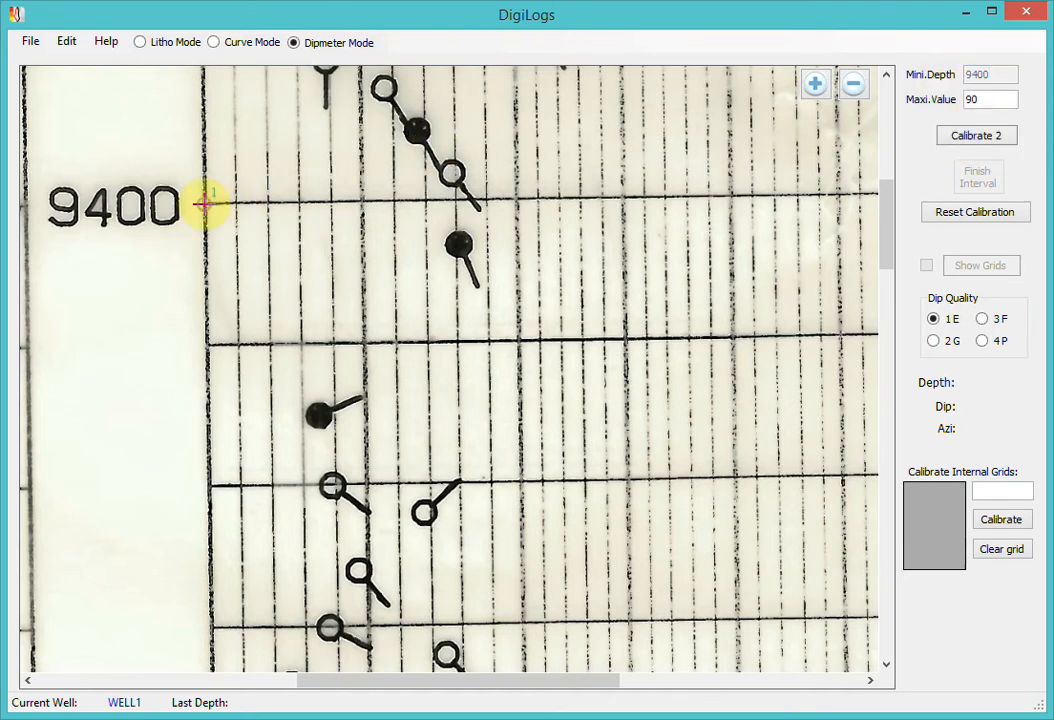
{"action": "left_click", "coordinate": [950, 138]}
{"action": "left_click_drag", "start_coordinate": [489, 682], "coordinate": [632, 688]}
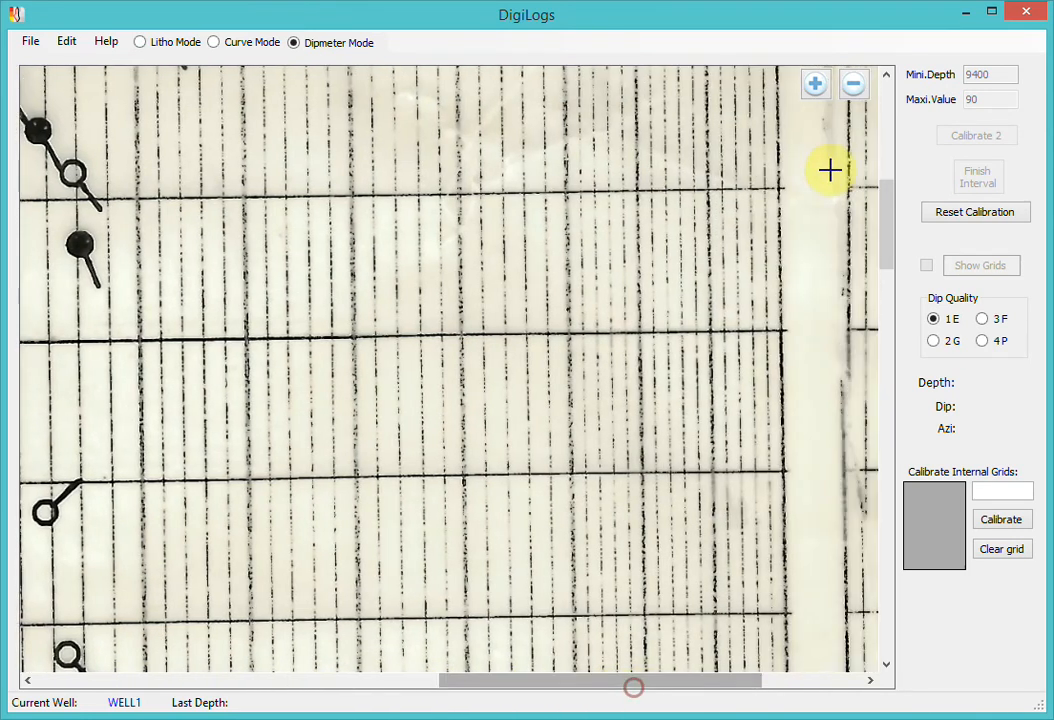
{"action": "left_click", "coordinate": [779, 188]}
- Calibrate the lower depth line with a maximum depth of 9500, marking scale values 0 and 90 at the two edges of the dip track
{"action": "left_click_drag", "start_coordinate": [600, 680], "coordinate": [481, 677]}
{"action": "scroll", "coordinate": [415, 390], "scroll_direction": "down", "scroll_amount": 4}
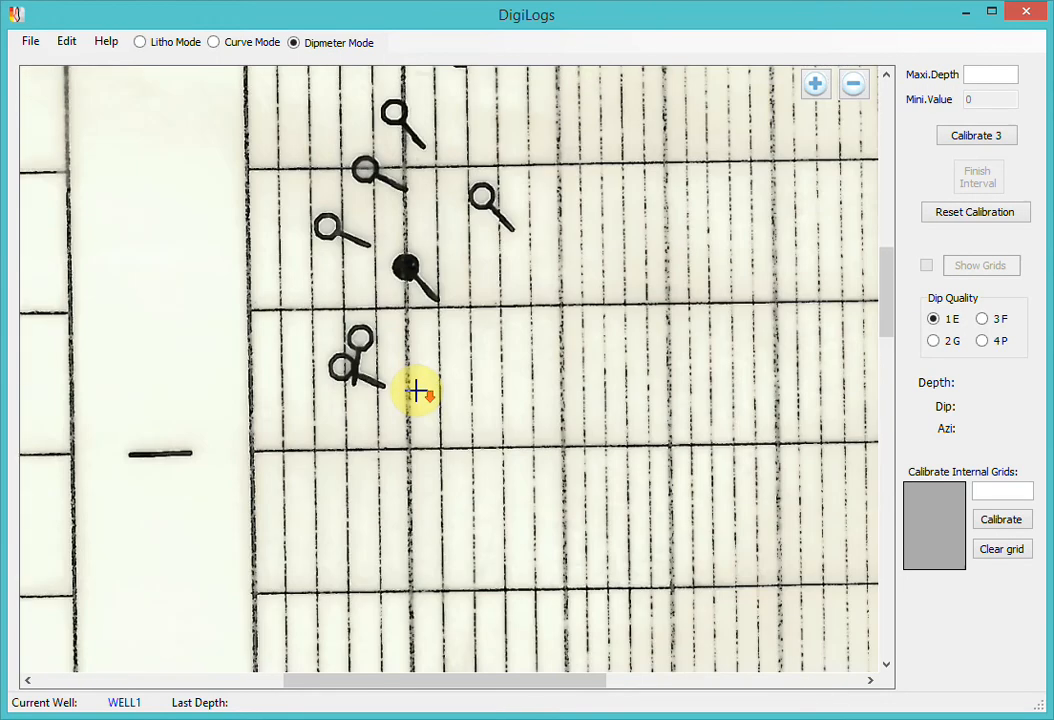
{"action": "scroll", "coordinate": [415, 390], "scroll_direction": "down", "scroll_amount": 4}
{"action": "left_click", "coordinate": [987, 75]}
{"action": "type", "text": "9500"}
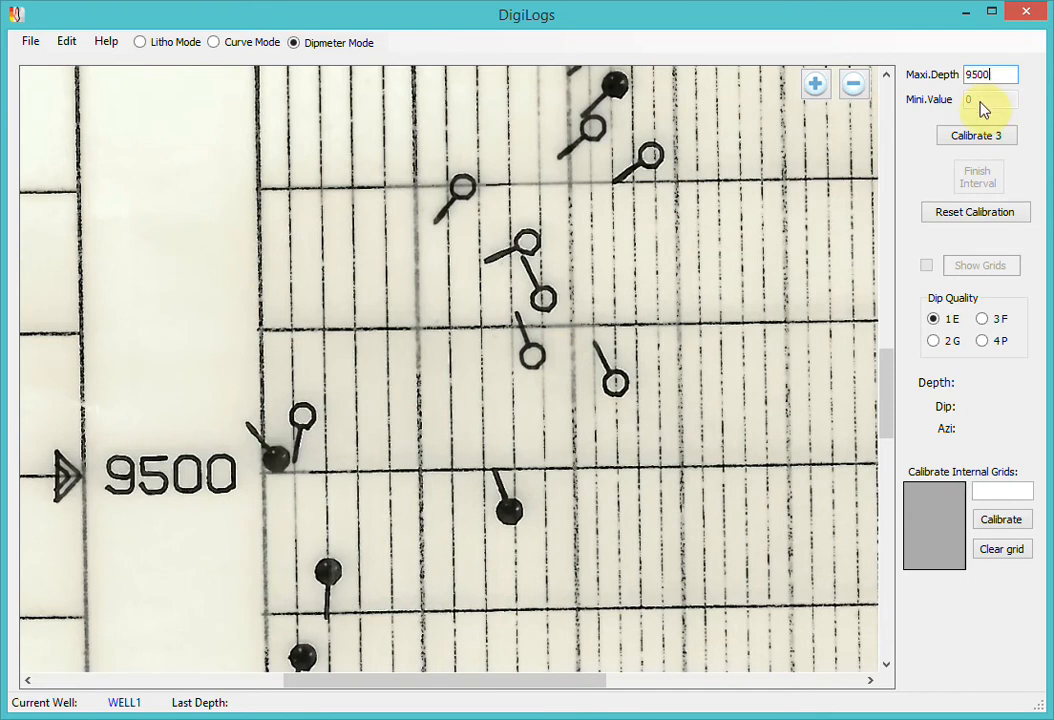
{"action": "left_click", "coordinate": [968, 133]}
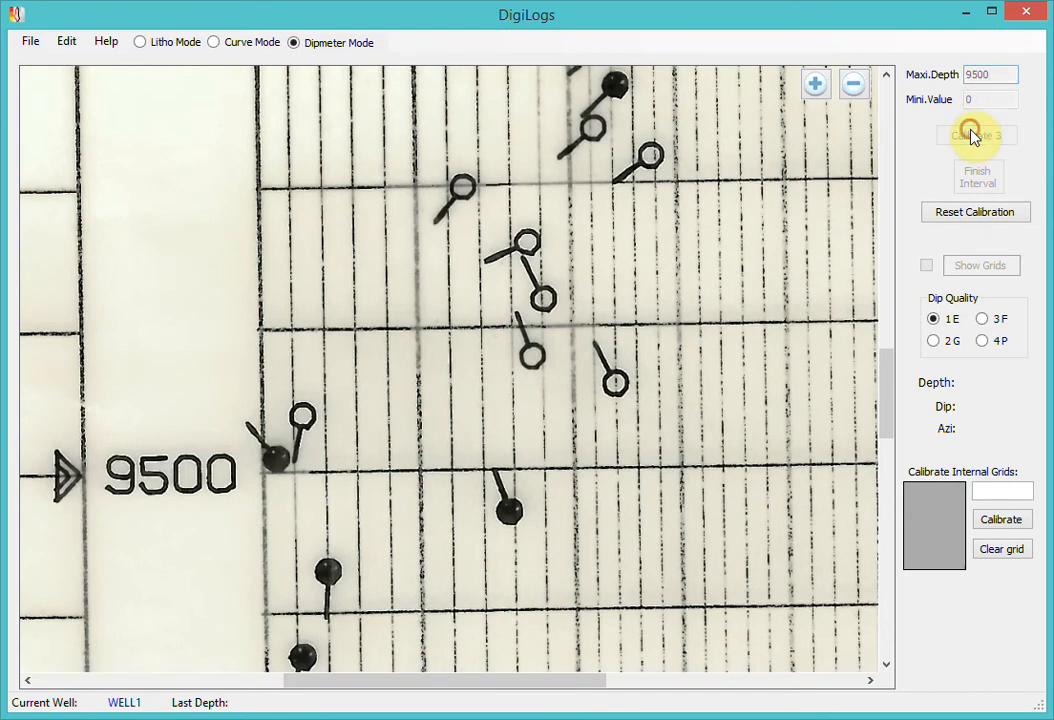
{"action": "left_click", "coordinate": [262, 474]}
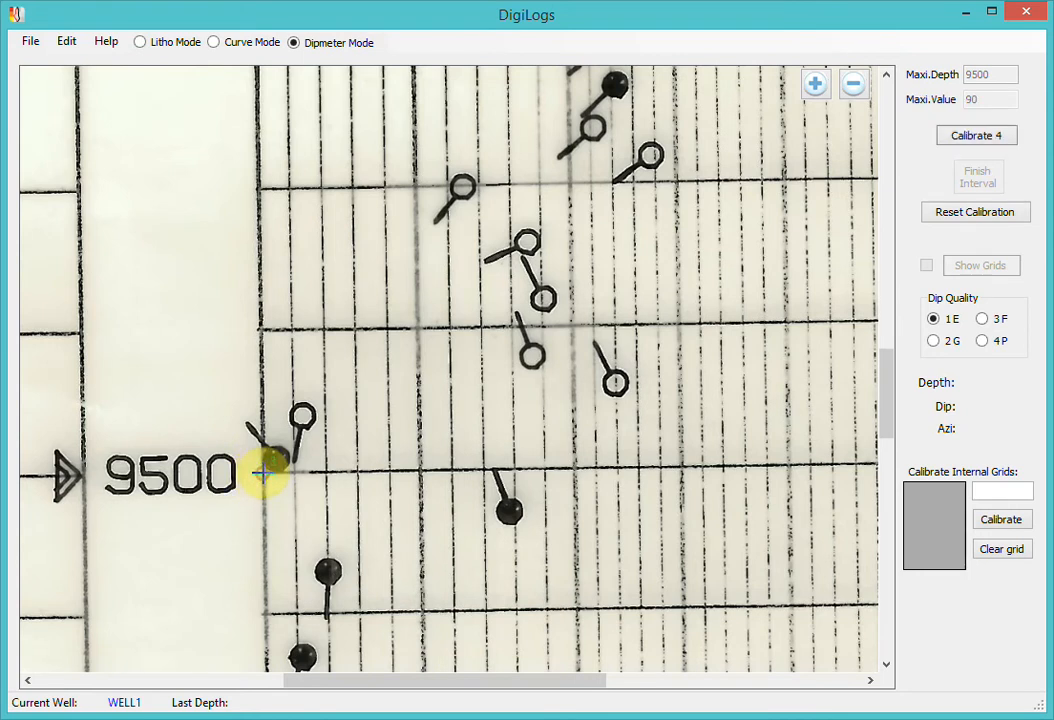
{"action": "left_click", "coordinate": [955, 135]}
{"action": "left_click_drag", "start_coordinate": [499, 684], "coordinate": [649, 690]}
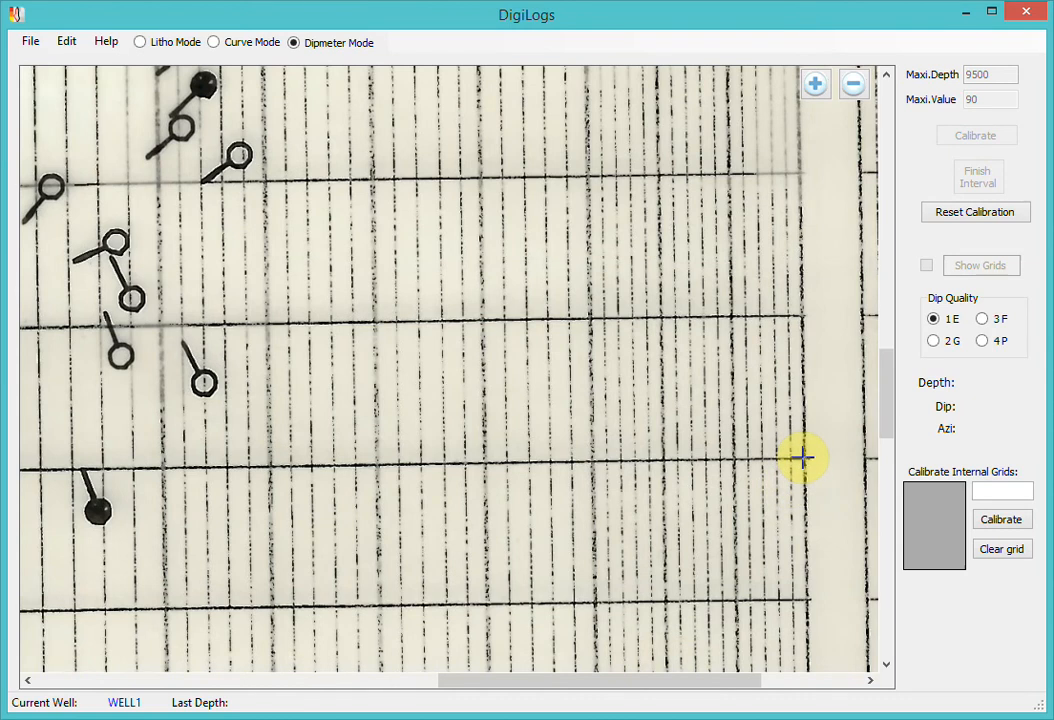
{"action": "left_click", "coordinate": [805, 459]}
- Calibrate an internal dip grid line of 20 by marking its position on the 9400 depth line
{"action": "left_click_drag", "start_coordinate": [550, 681], "coordinate": [426, 682]}
{"action": "scroll", "coordinate": [365, 463], "scroll_direction": "up", "scroll_amount": 5}
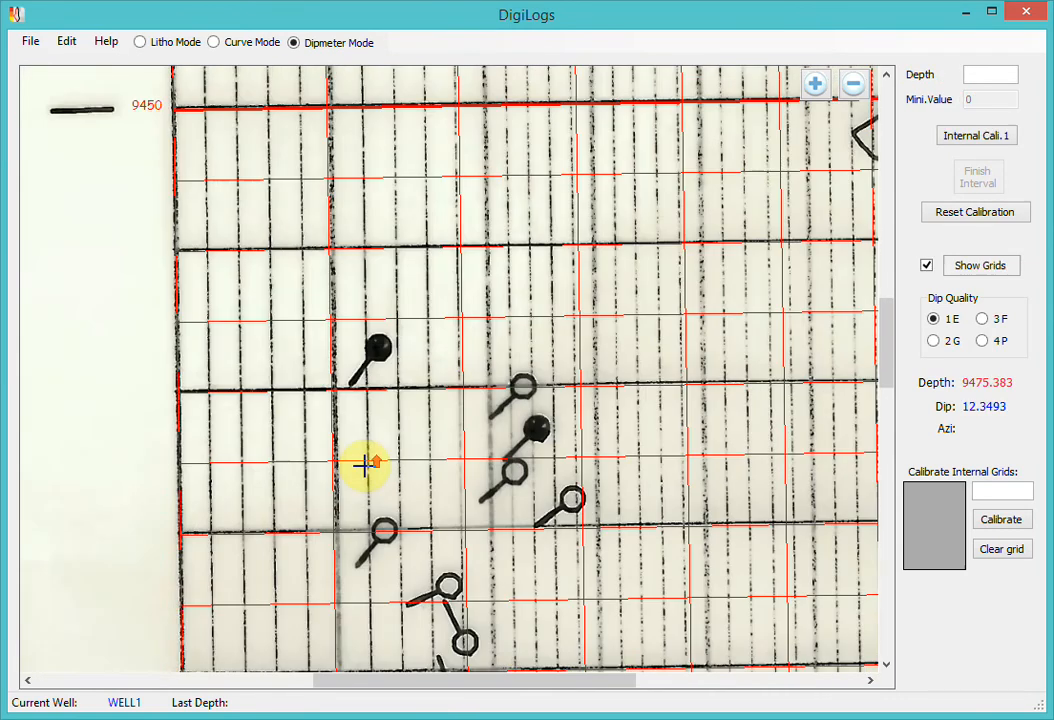
{"action": "scroll", "coordinate": [365, 463], "scroll_direction": "up", "scroll_amount": 5}
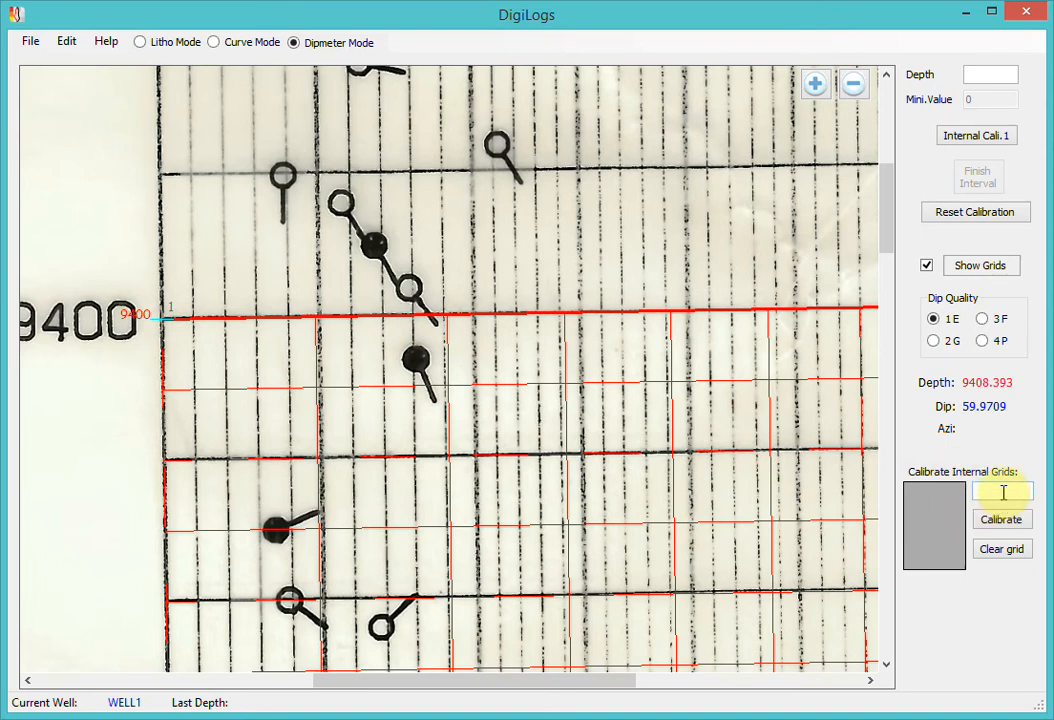
{"action": "type", "text": "20"}
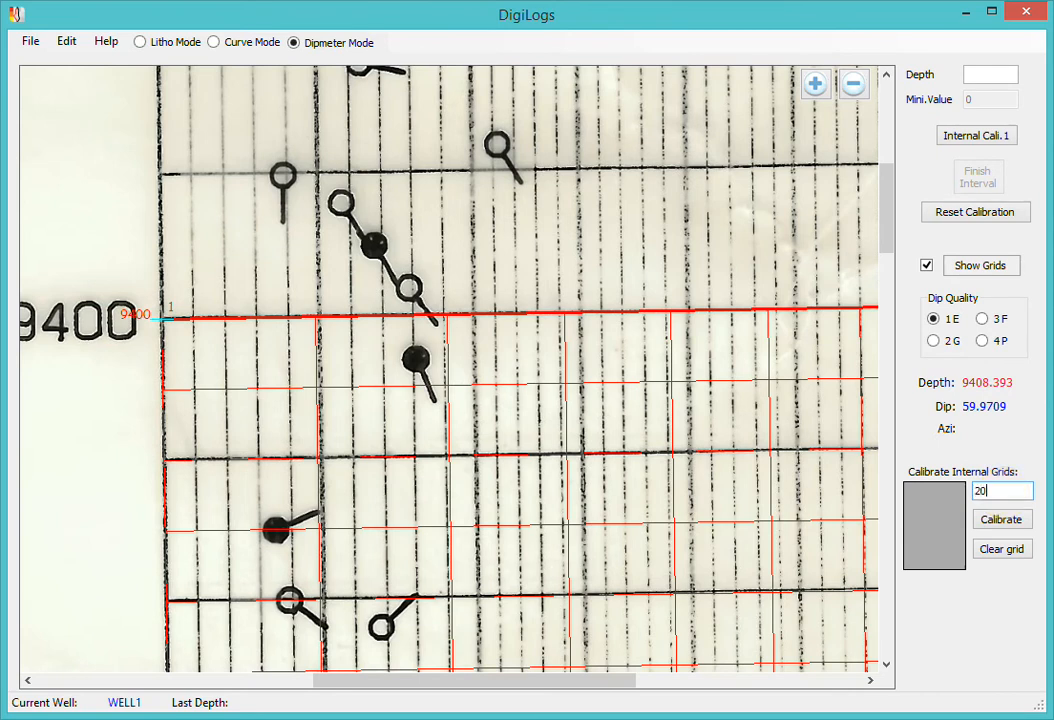
{"action": "left_click", "coordinate": [1005, 522]}
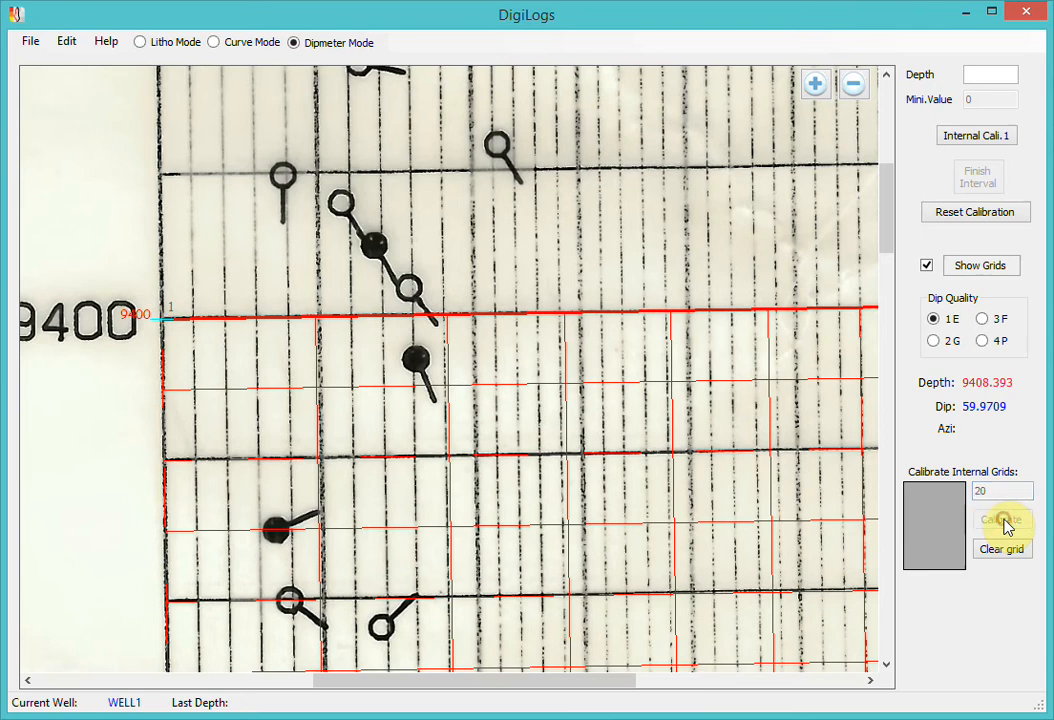
{"action": "left_click", "coordinate": [474, 314]}
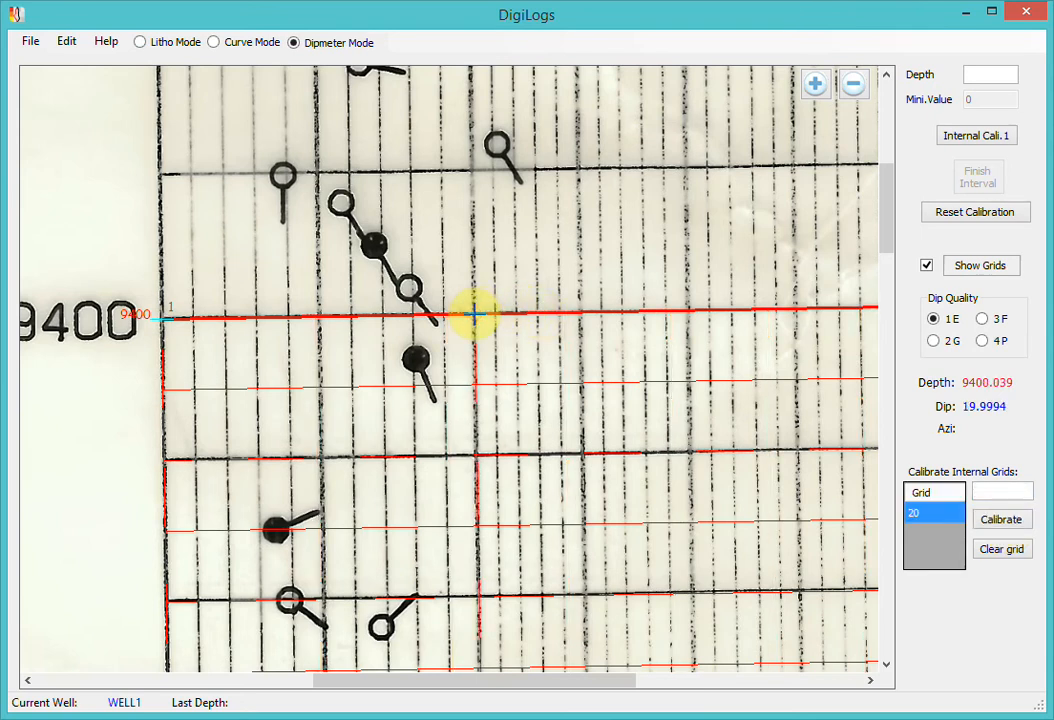
- Calibrate an internal dip grid line of 60 by marking its position on the 9400 depth line
{"action": "left_click_drag", "start_coordinate": [566, 688], "coordinate": [682, 687]}
{"action": "left_click", "coordinate": [984, 489]}
{"action": "type", "text": "60"}
{"action": "key", "text": "Return"}
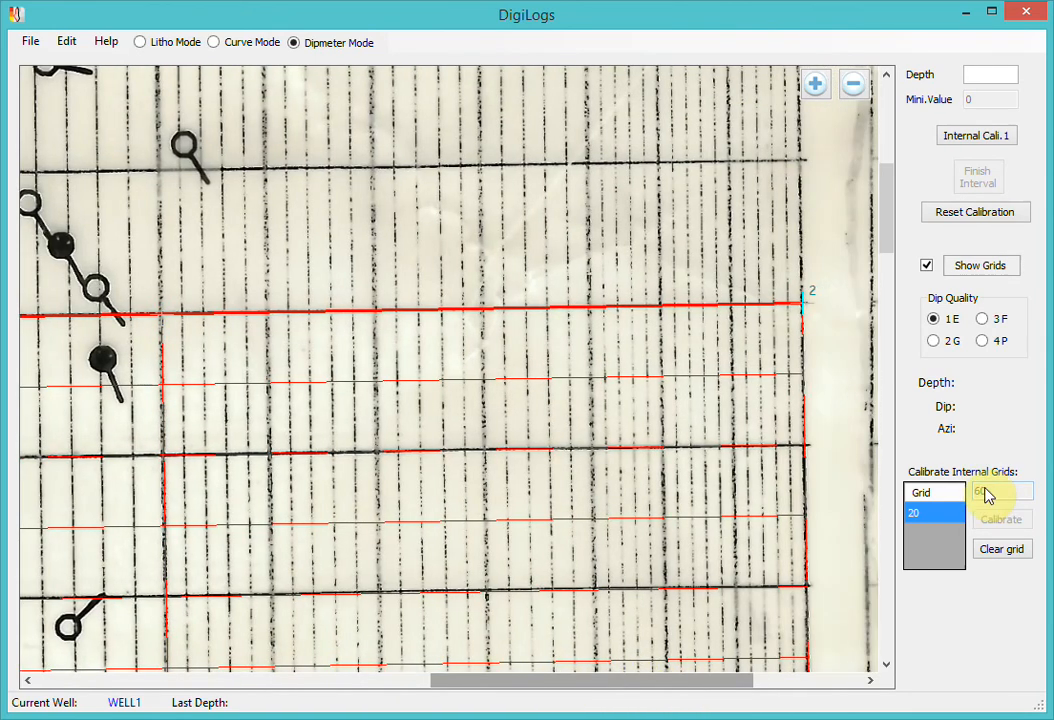
{"action": "left_click", "coordinate": [588, 307]}
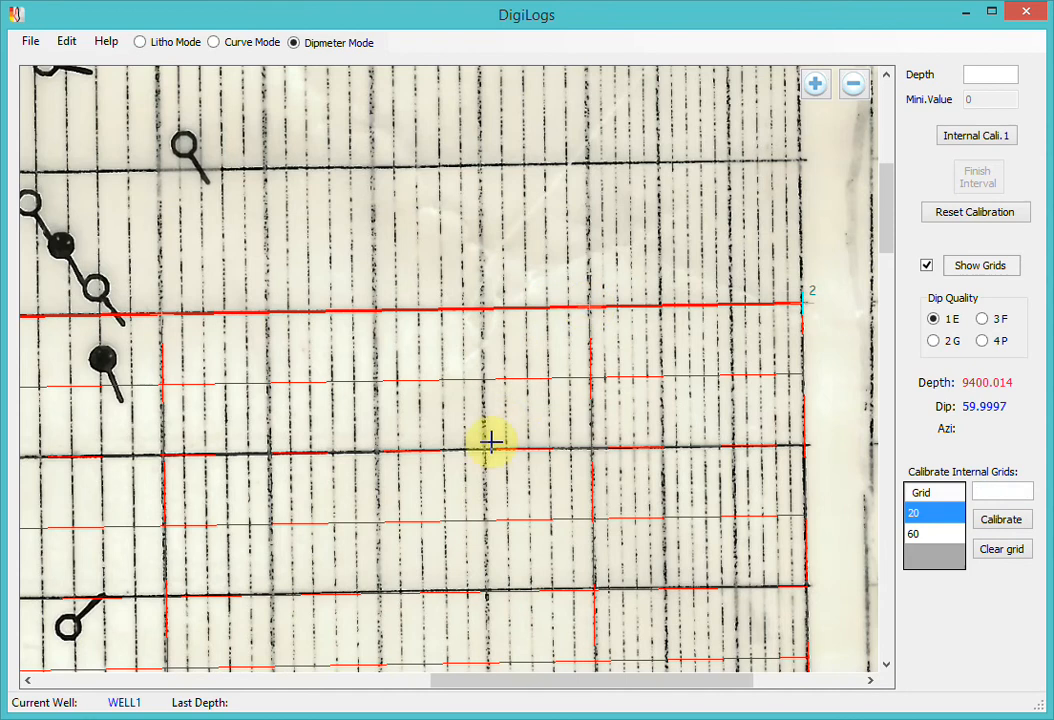
- Set the displayed depth grid to draw a line every 10 depth units
{"action": "left_click", "coordinate": [953, 266]}
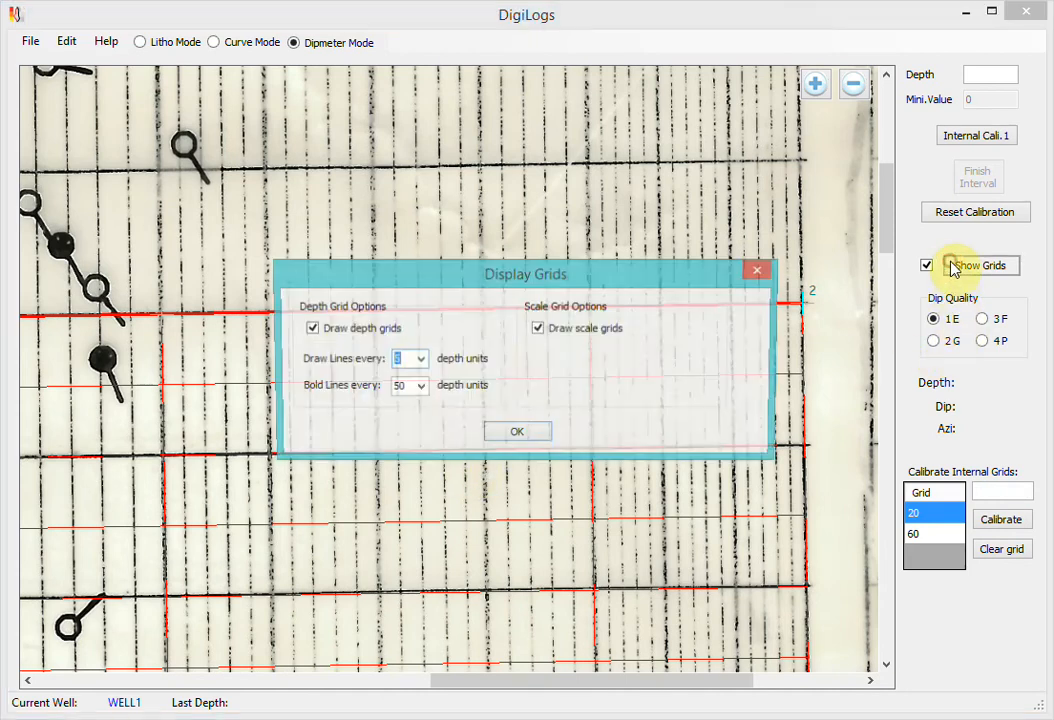
{"action": "type", "text": "10"}
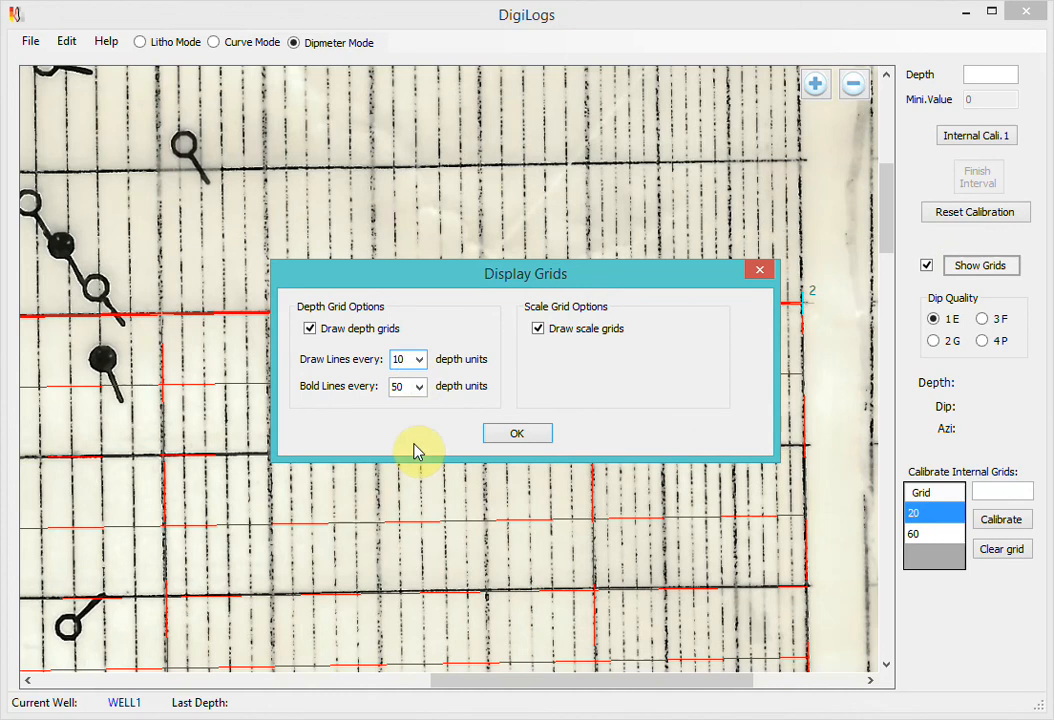
{"action": "left_click", "coordinate": [490, 432]}
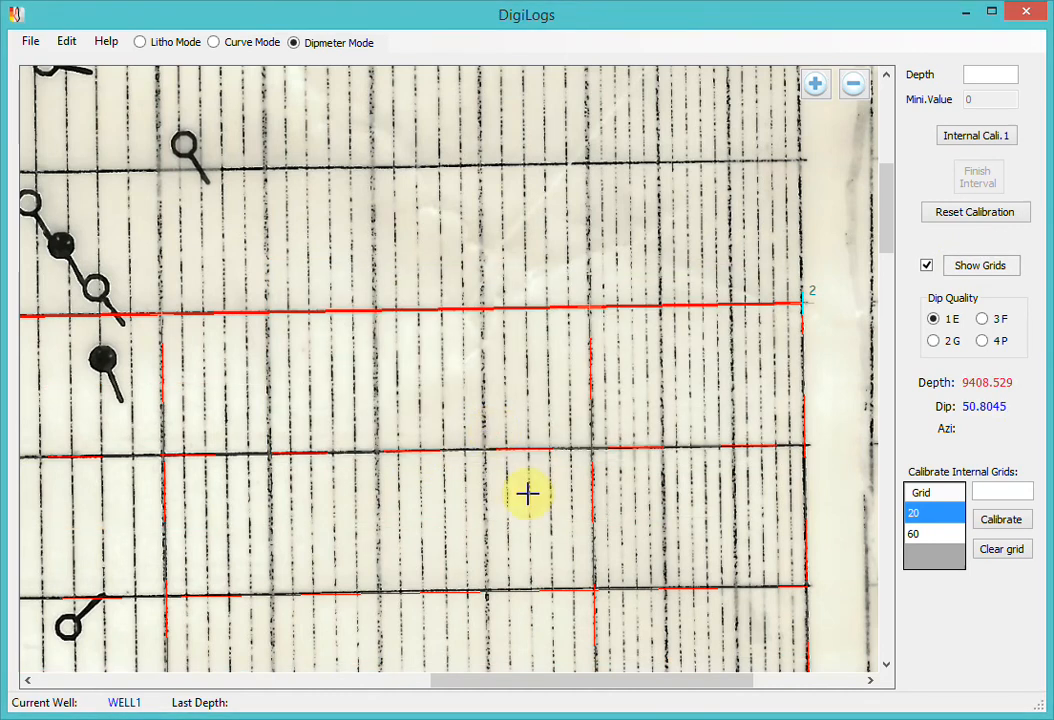
- Digitize the two filled tadpoles at about 9403 and 9415 with dip quality 1E, marking each head and tail
{"action": "left_click_drag", "start_coordinate": [605, 682], "coordinate": [489, 682]}
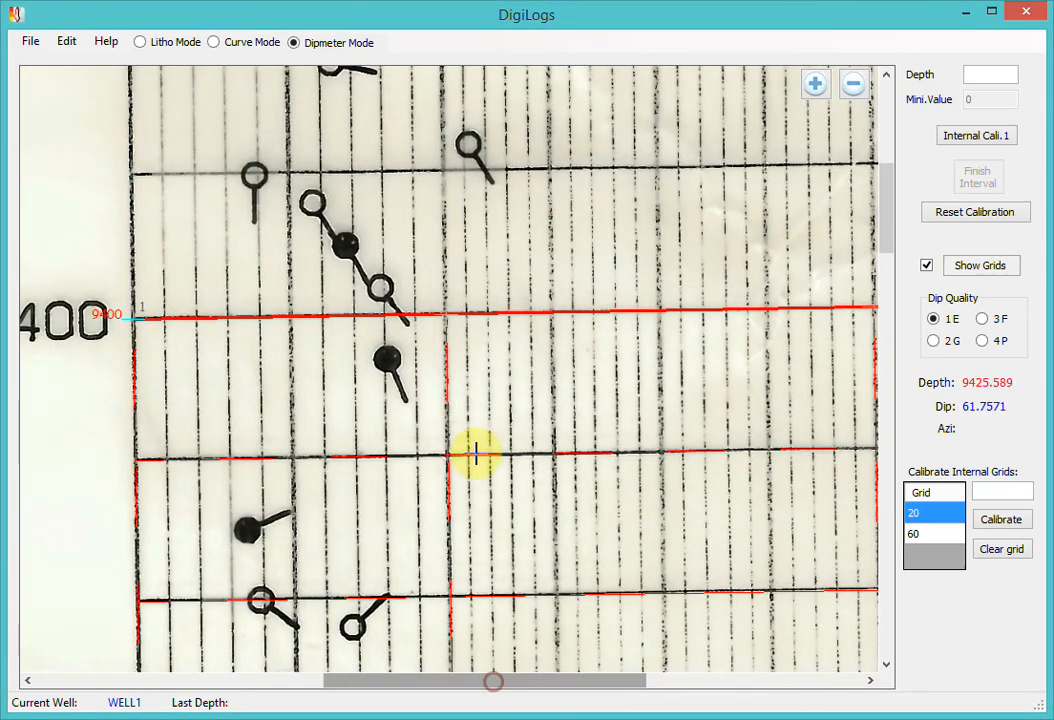
{"action": "scroll", "coordinate": [474, 450], "scroll_direction": "down", "scroll_amount": 1}
{"action": "left_click", "coordinate": [388, 243]}
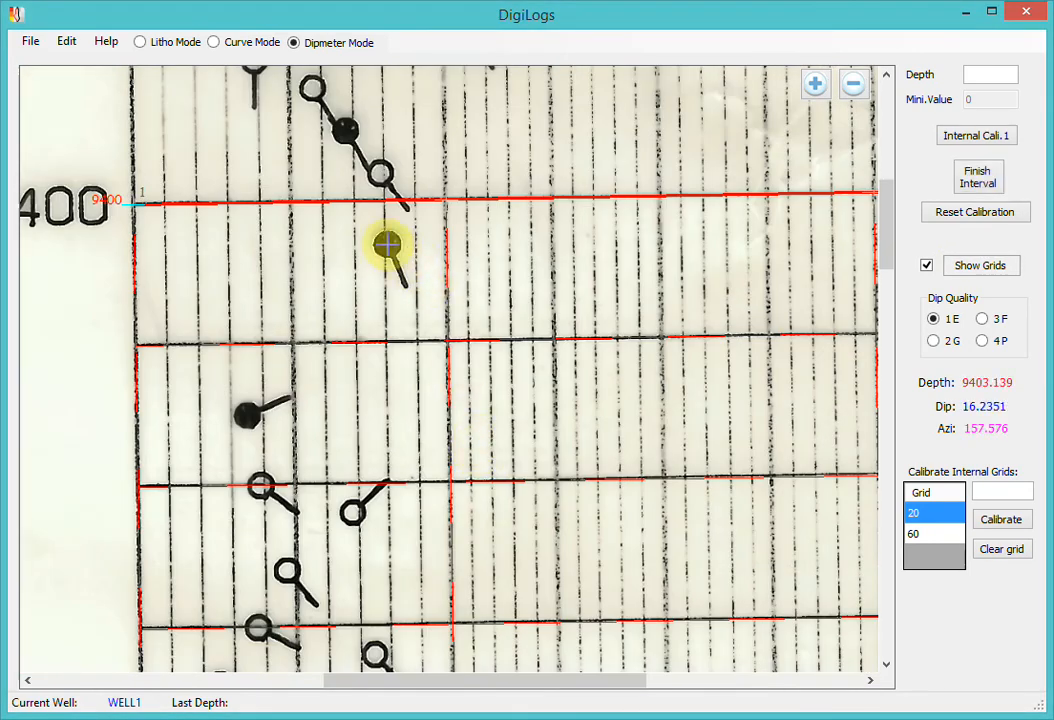
{"action": "left_click", "coordinate": [404, 288]}
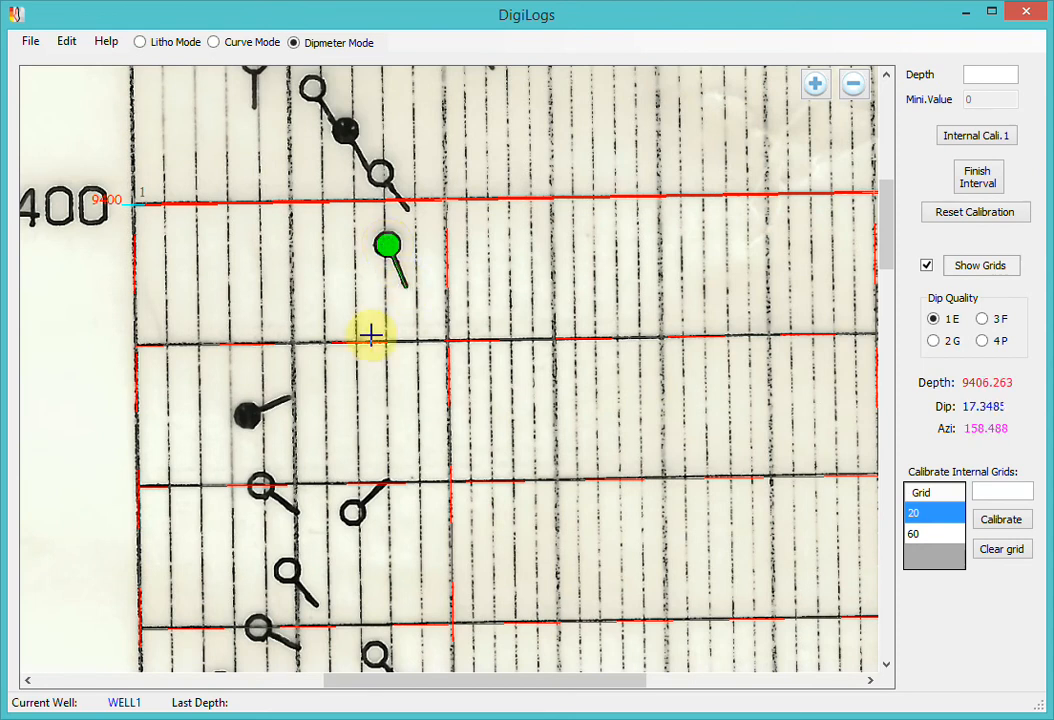
{"action": "left_click", "coordinate": [247, 414]}
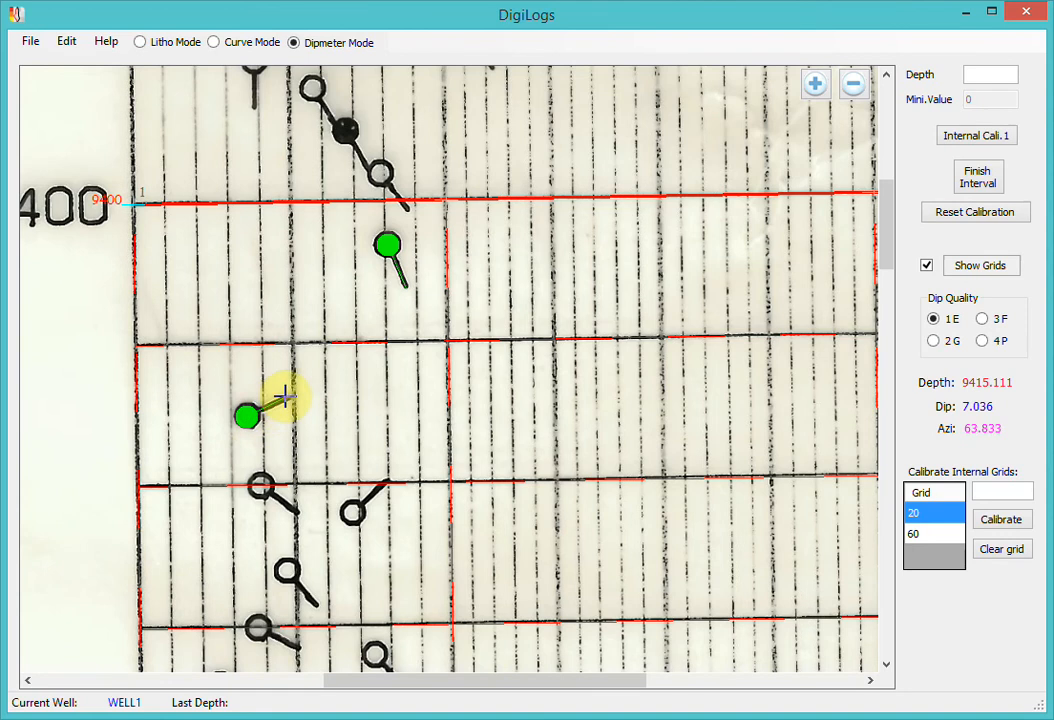
{"action": "left_click", "coordinate": [287, 397]}
- Digitize the open tadpole at about 9420 with dip quality 2G and finish the 9400 to 9500 interval
{"action": "left_click", "coordinate": [933, 340]}
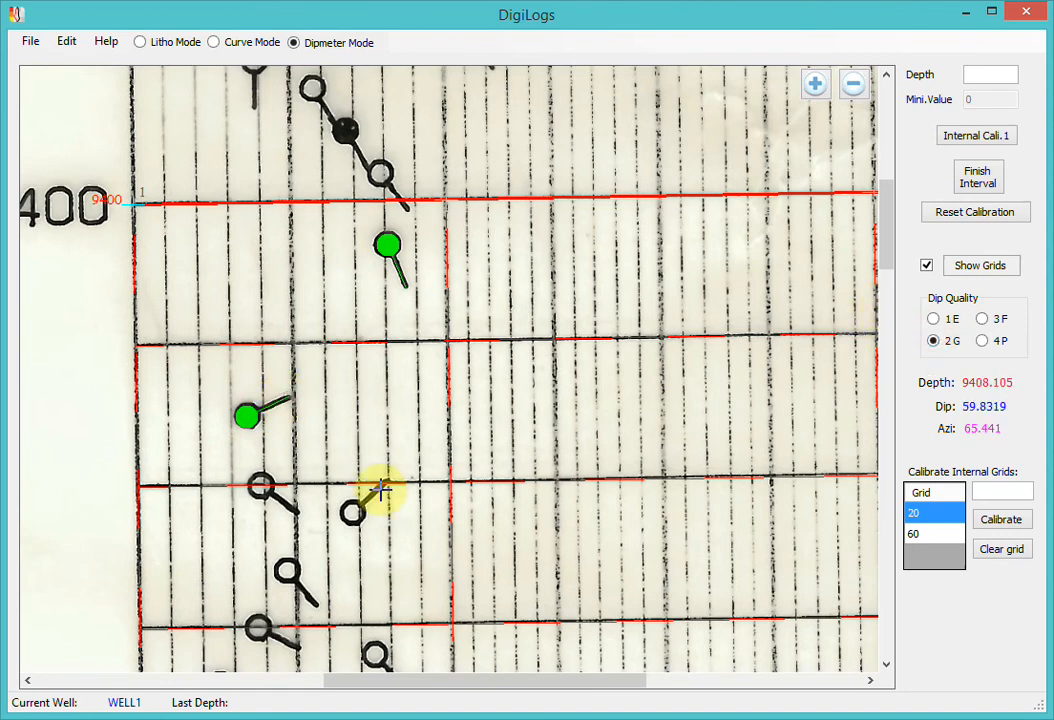
{"action": "left_click", "coordinate": [260, 486]}
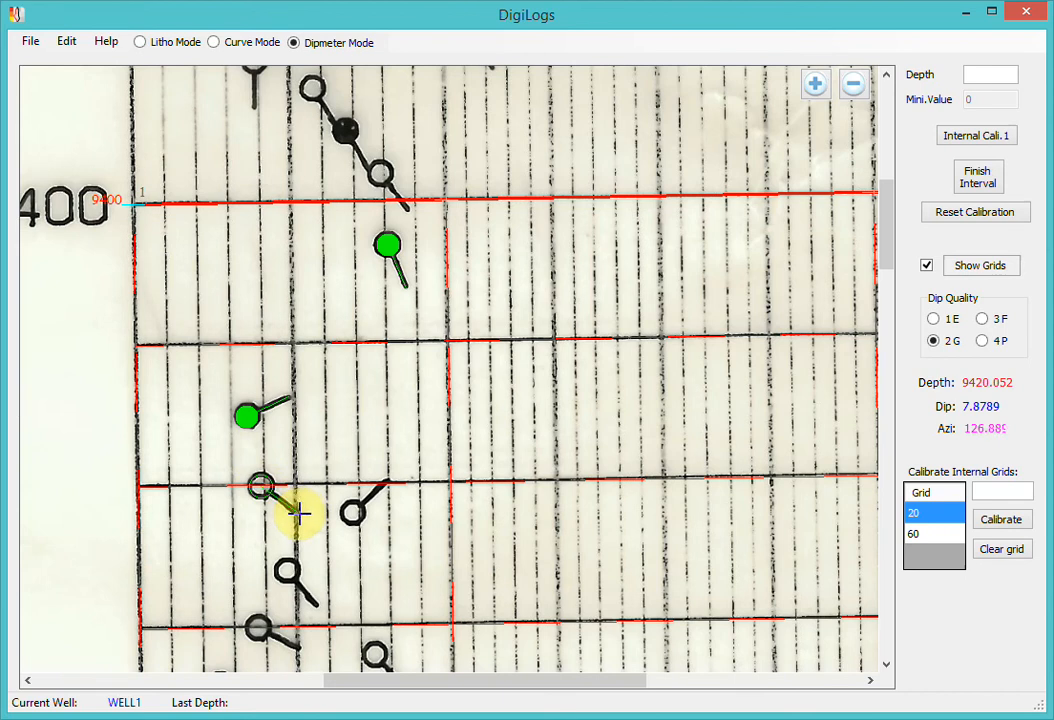
{"action": "left_click", "coordinate": [298, 513]}
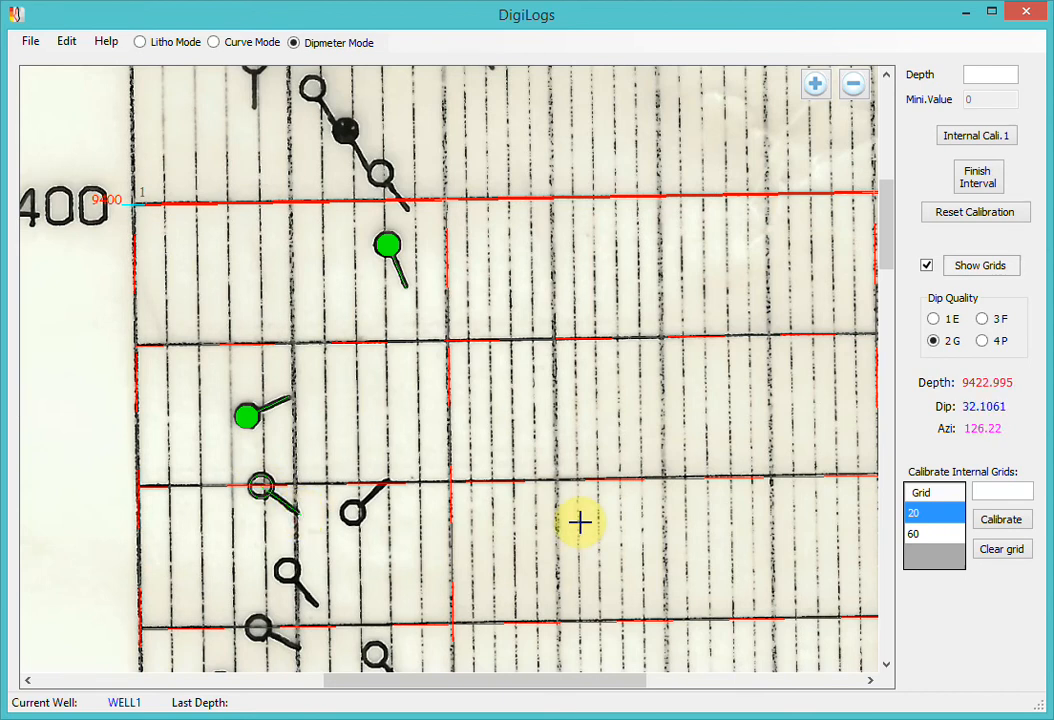
{"action": "left_click", "coordinate": [975, 180]}
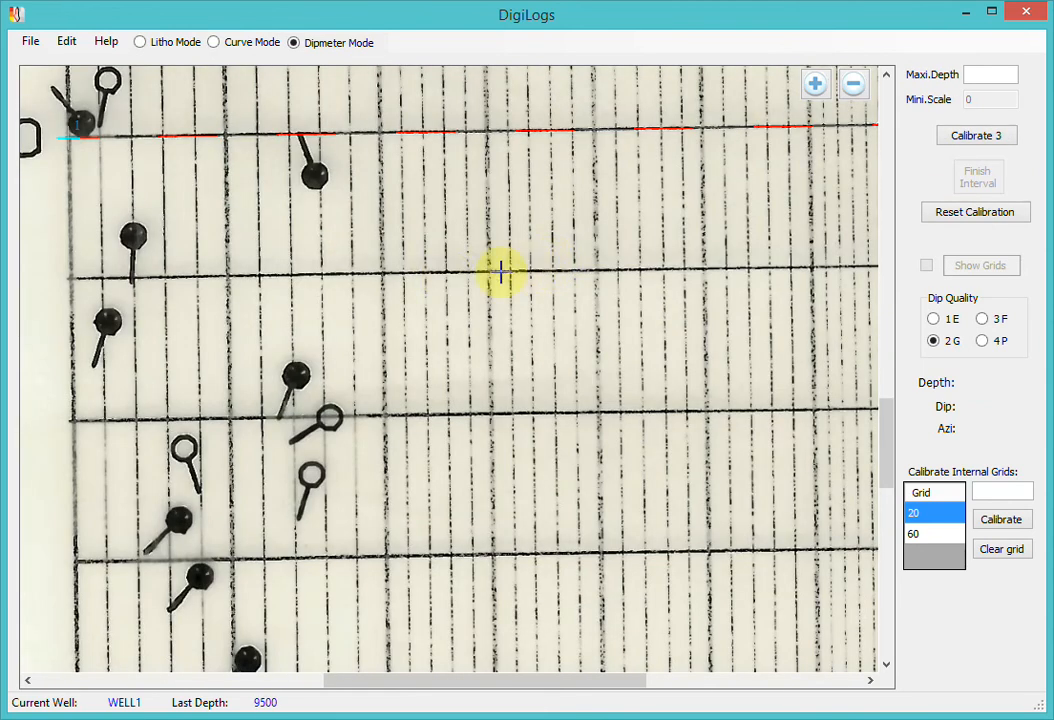
- Return to the digitized tadpoles below 9400 and open the dipmeter data for editing
{"action": "scroll", "coordinate": [379, 296], "scroll_direction": "up", "scroll_amount": 5}
{"action": "scroll", "coordinate": [379, 298], "scroll_direction": "up", "scroll_amount": 9}
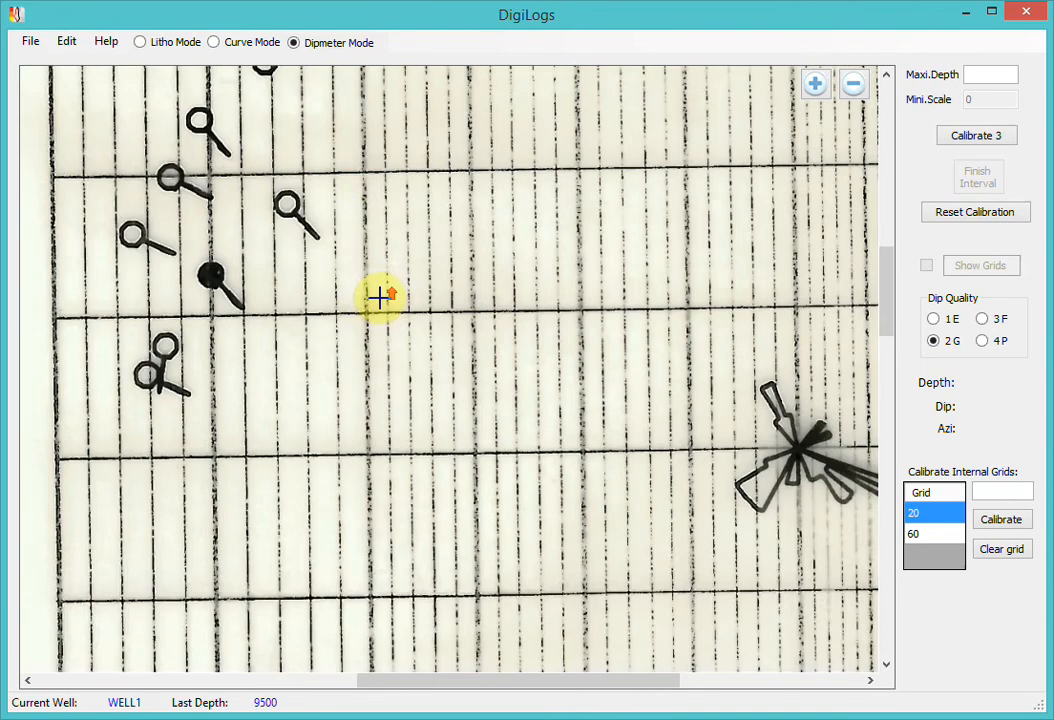
{"action": "scroll", "coordinate": [231, 365], "scroll_direction": "down", "scroll_amount": 2}
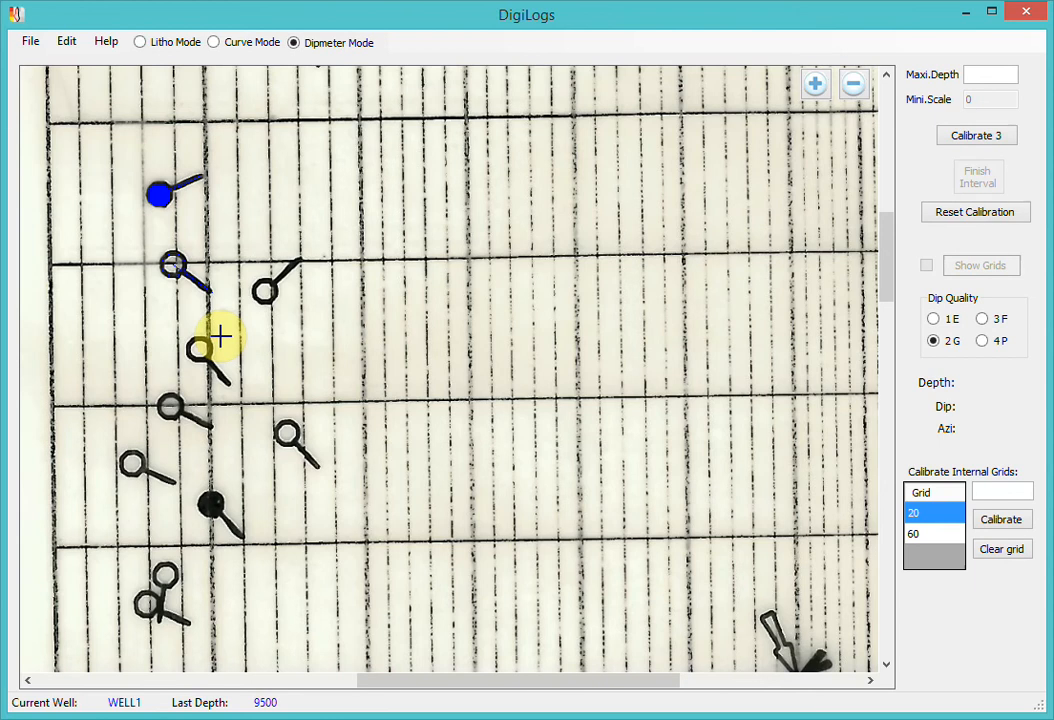
{"action": "left_click", "coordinate": [70, 50]}
{"action": "left_click", "coordinate": [74, 83]}
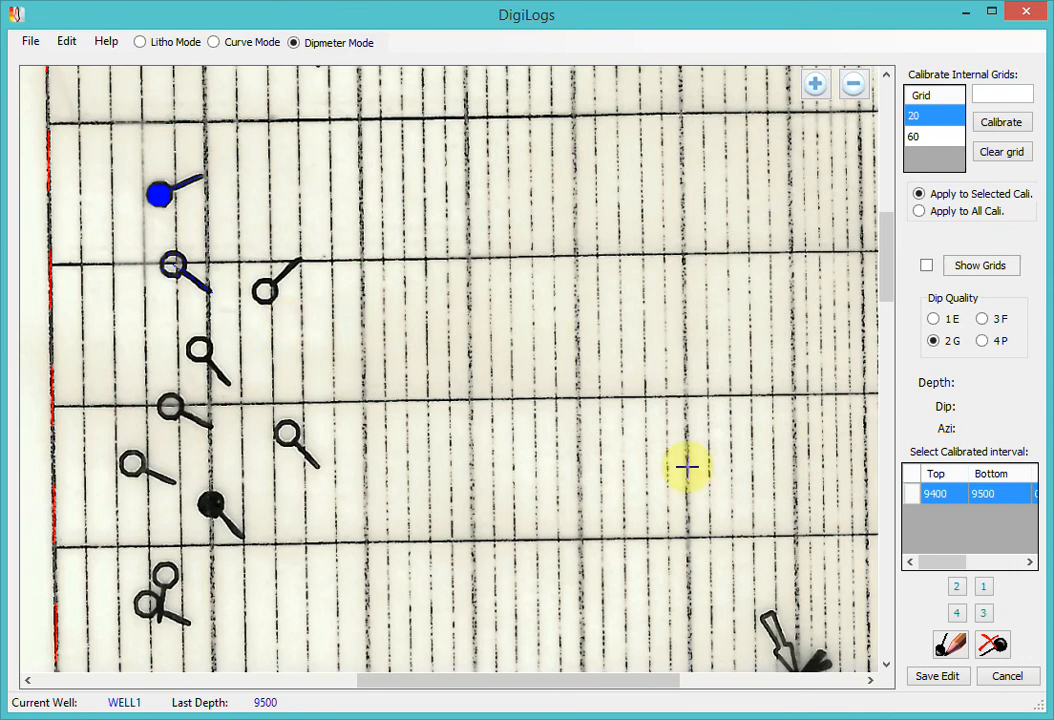
- Try deleting the filled tadpole at about 9415, then adding filled tadpoles at about 9437 and 9415 with dip quality 1E
{"action": "left_click", "coordinate": [995, 648]}
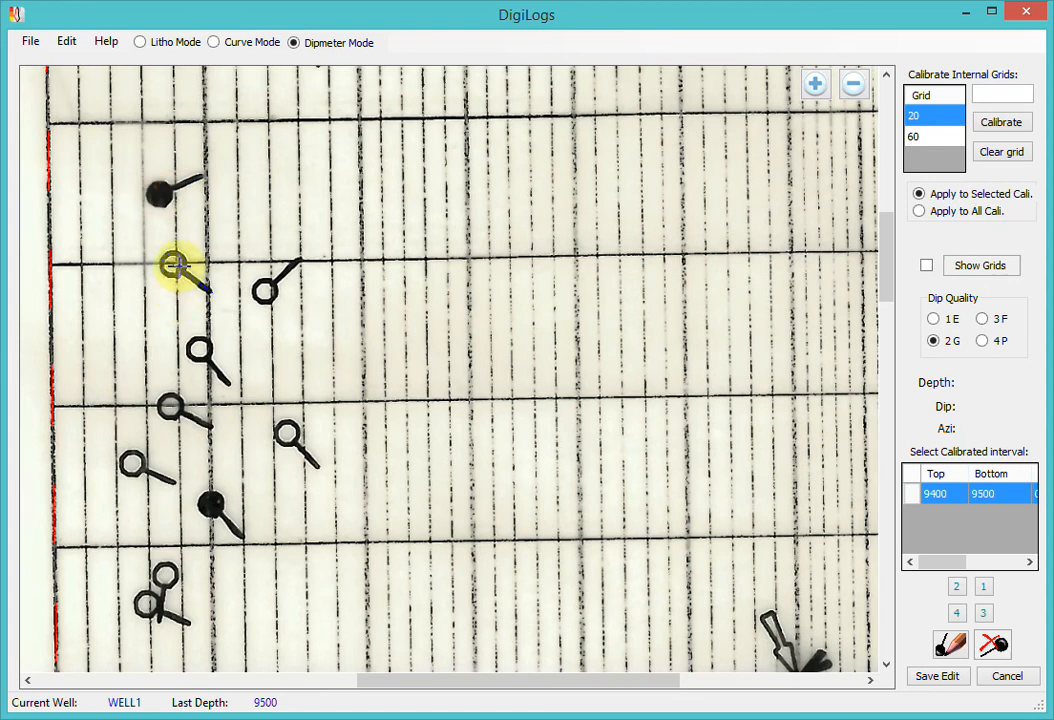
{"action": "left_click", "coordinate": [948, 648]}
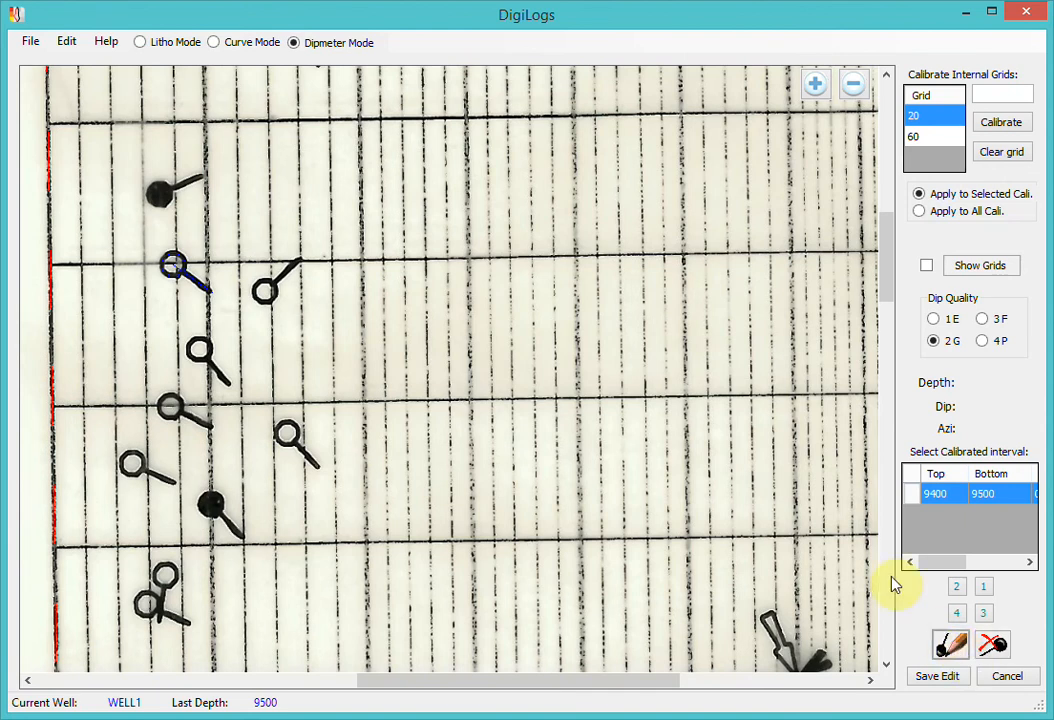
{"action": "left_click", "coordinate": [211, 505]}
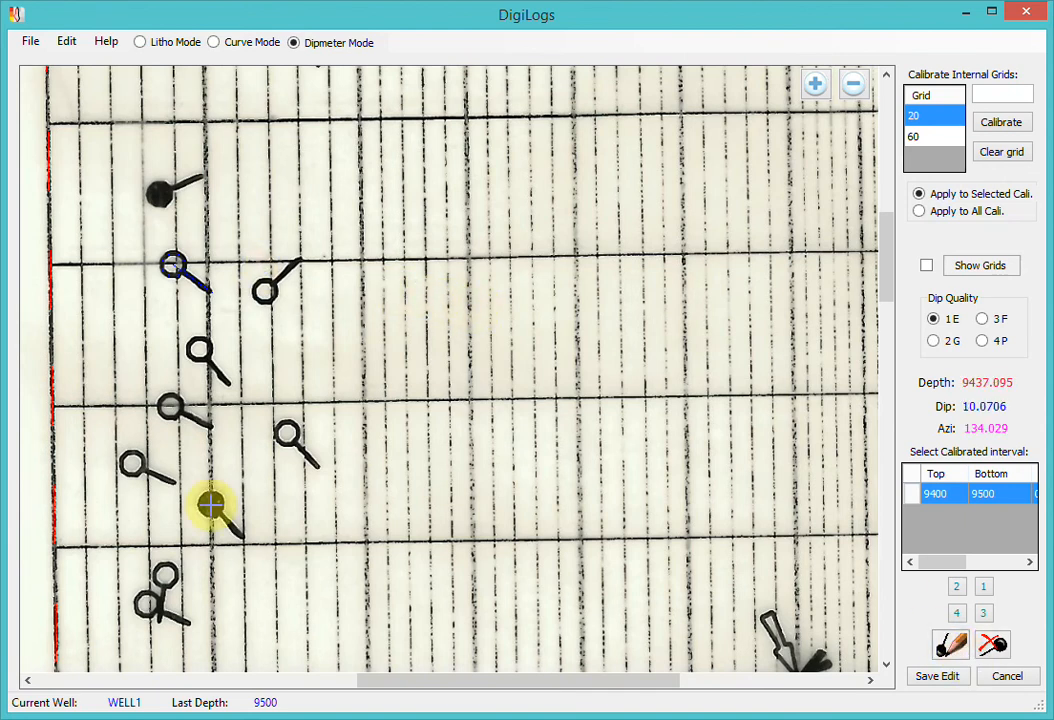
{"action": "left_click", "coordinate": [211, 505]}
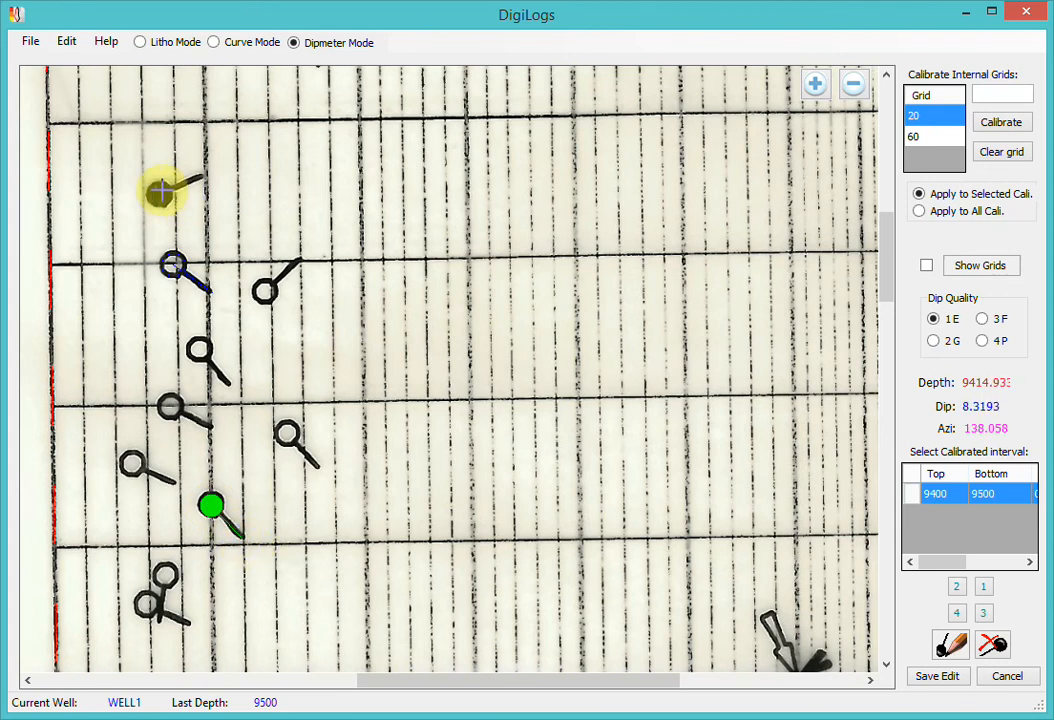
{"action": "left_click", "coordinate": [159, 194]}
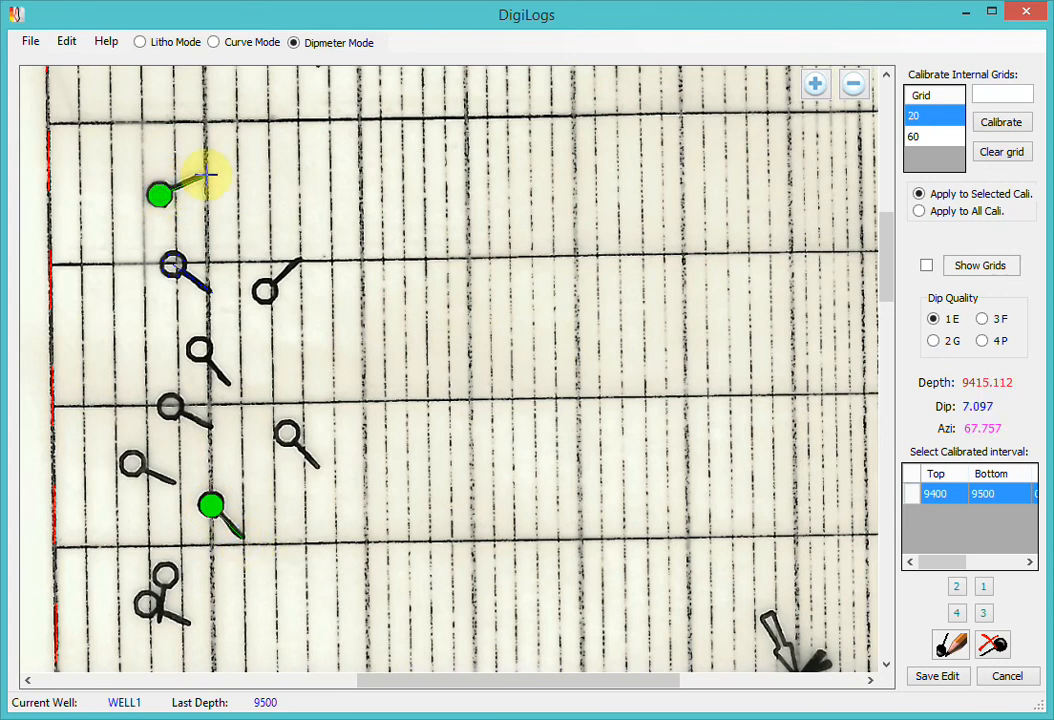
{"action": "left_click", "coordinate": [205, 174]}
- Try adding the open tadpole at about 9422 with dip quality 2G, marking its head and tail
{"action": "left_click", "coordinate": [934, 341]}
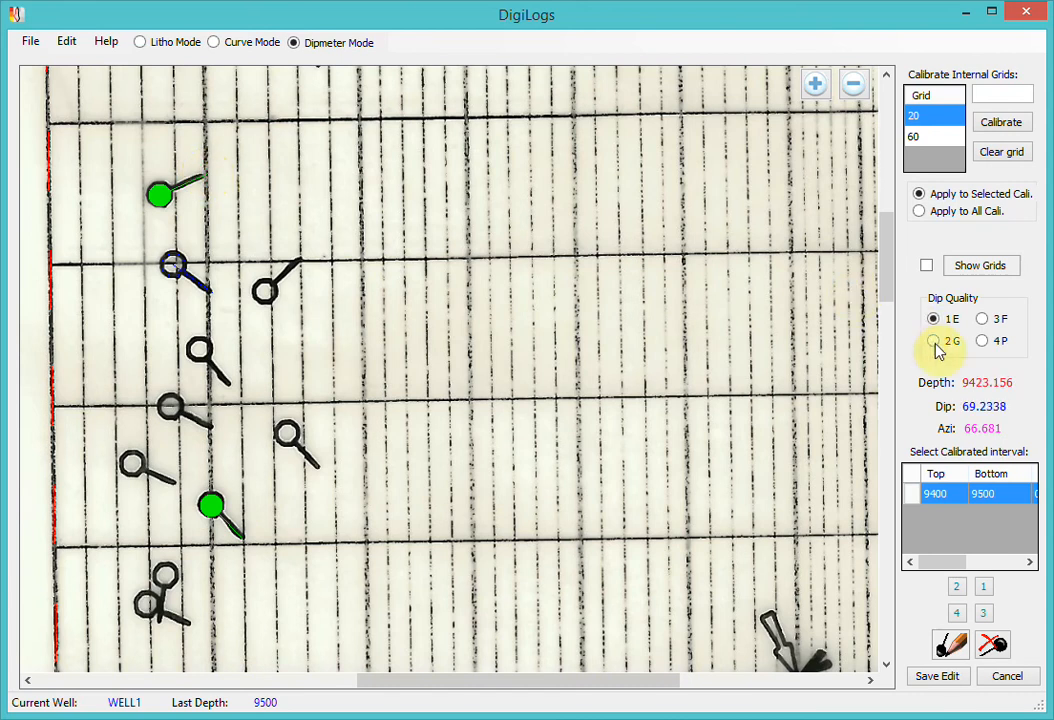
{"action": "left_click", "coordinate": [264, 289]}
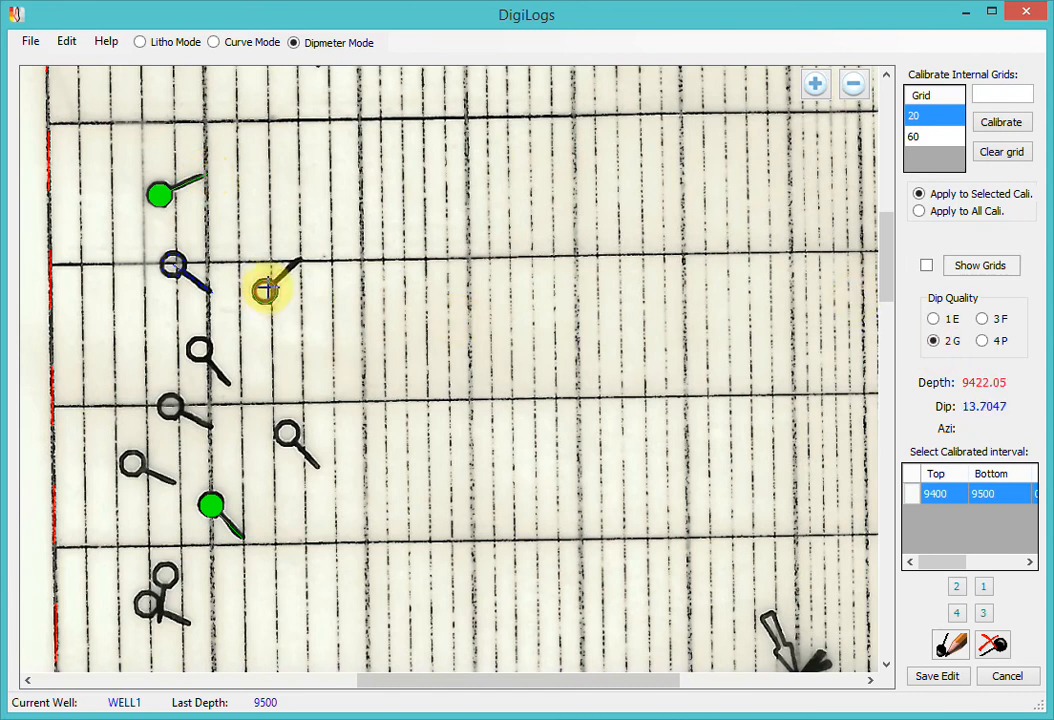
{"action": "left_click", "coordinate": [297, 260]}
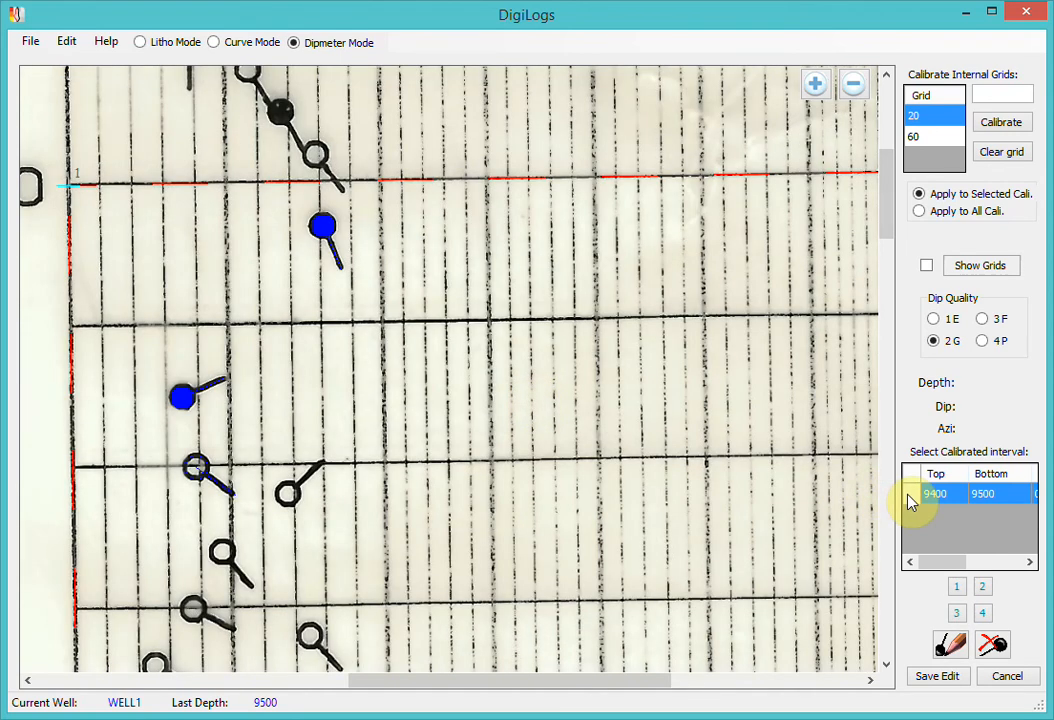
- Insert a new calibration interval above the existing 9400 to 9500 interval
{"action": "right_click", "coordinate": [910, 502]}
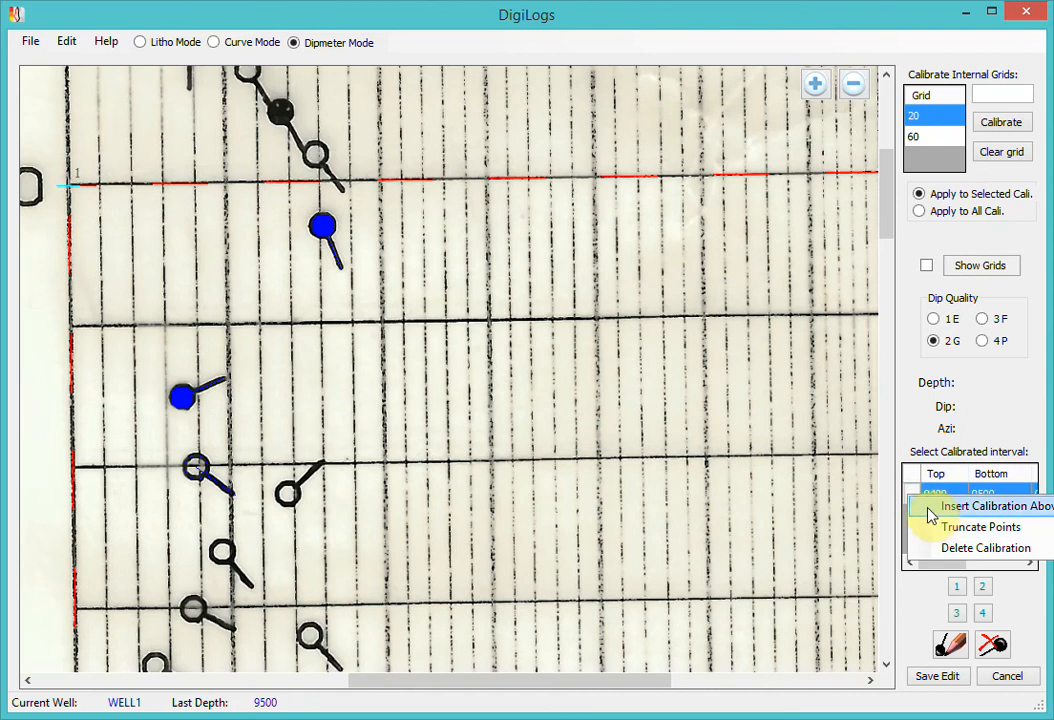
{"action": "left_click", "coordinate": [930, 512]}
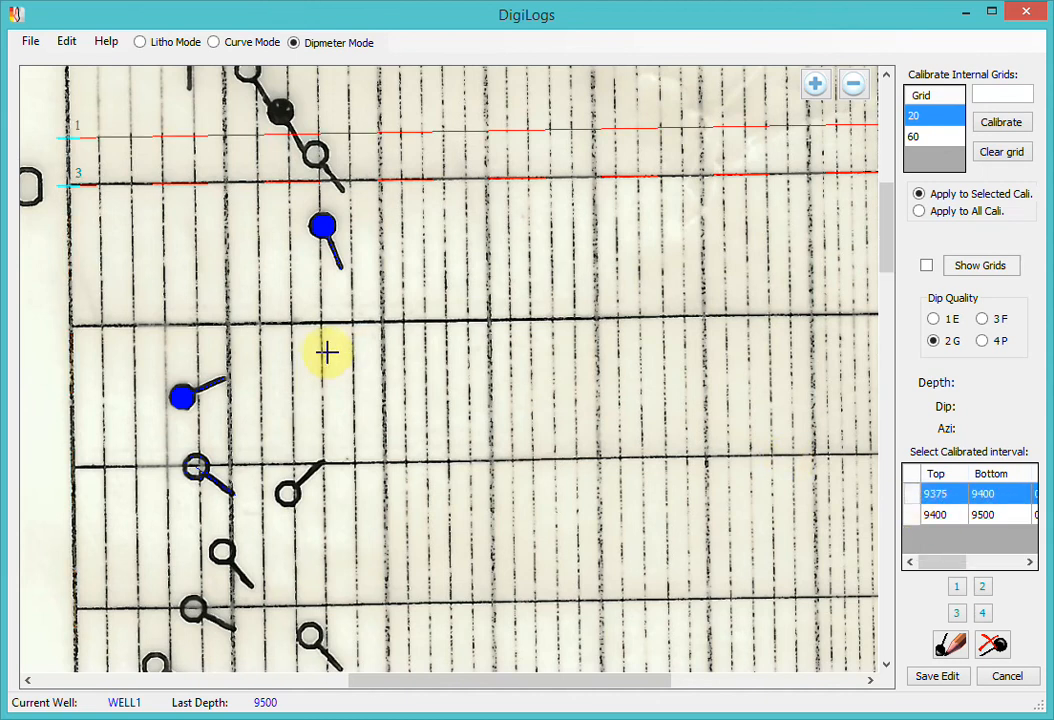
{"action": "scroll", "coordinate": [321, 356], "scroll_direction": "up", "scroll_amount": 1}
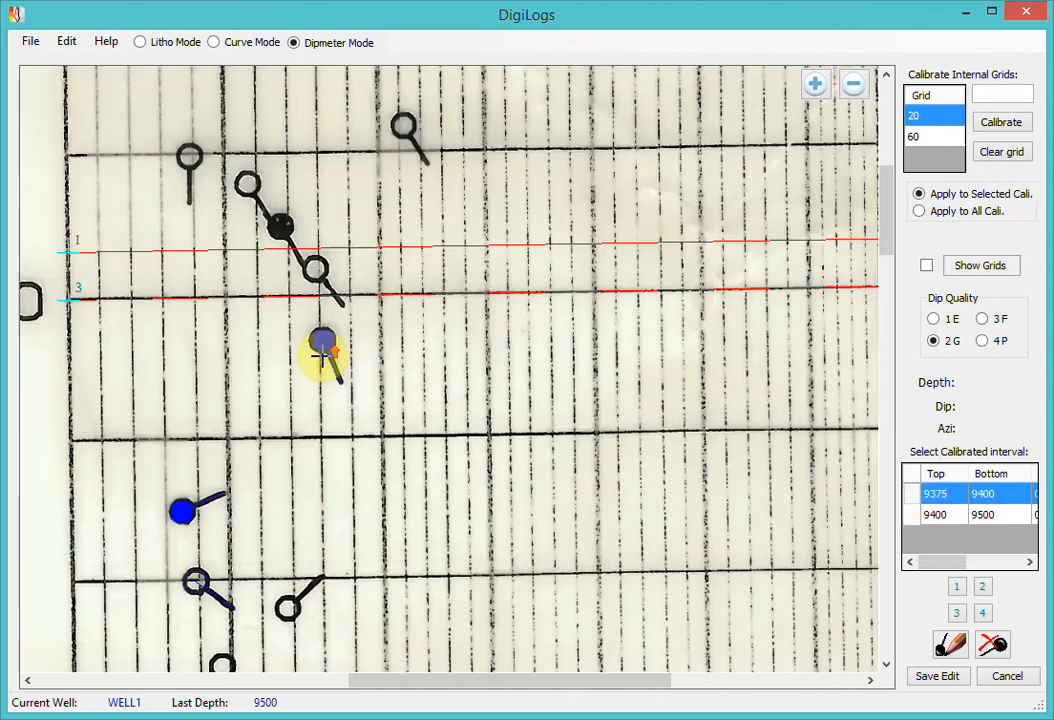
- Reposition corners 1 and 2 of the inserted interval at the dip track's two ends of the depth line through the rose diagram's centre
{"action": "left_click", "coordinate": [957, 589]}
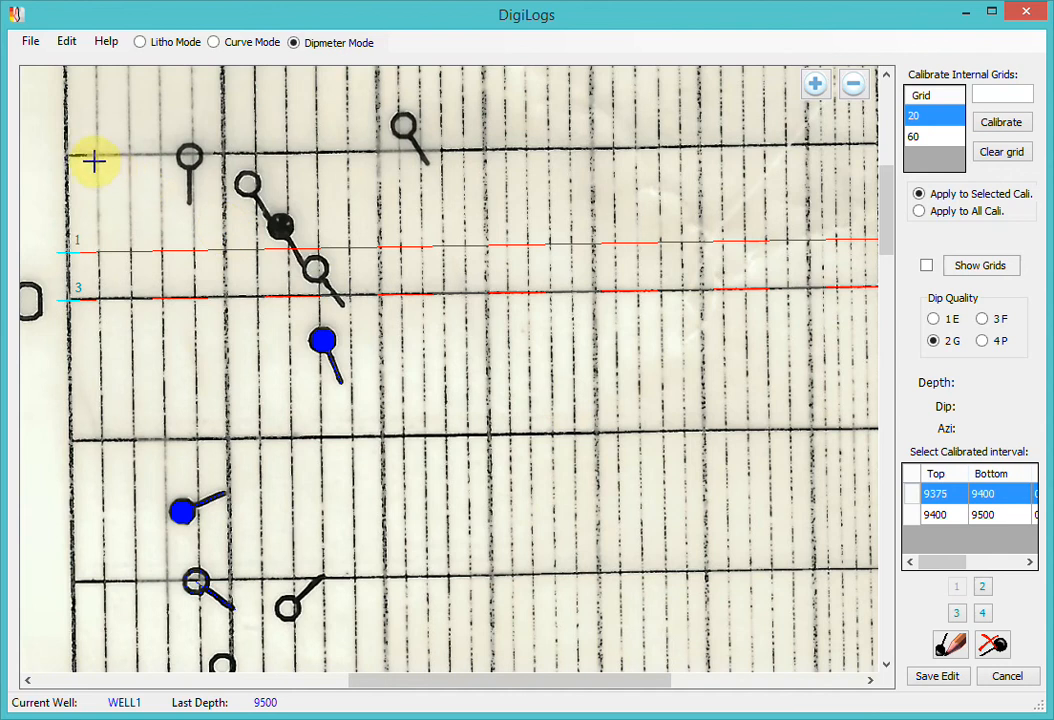
{"action": "scroll", "coordinate": [73, 152], "scroll_direction": "up", "scroll_amount": 2}
{"action": "scroll", "coordinate": [75, 160], "scroll_direction": "up", "scroll_amount": 2}
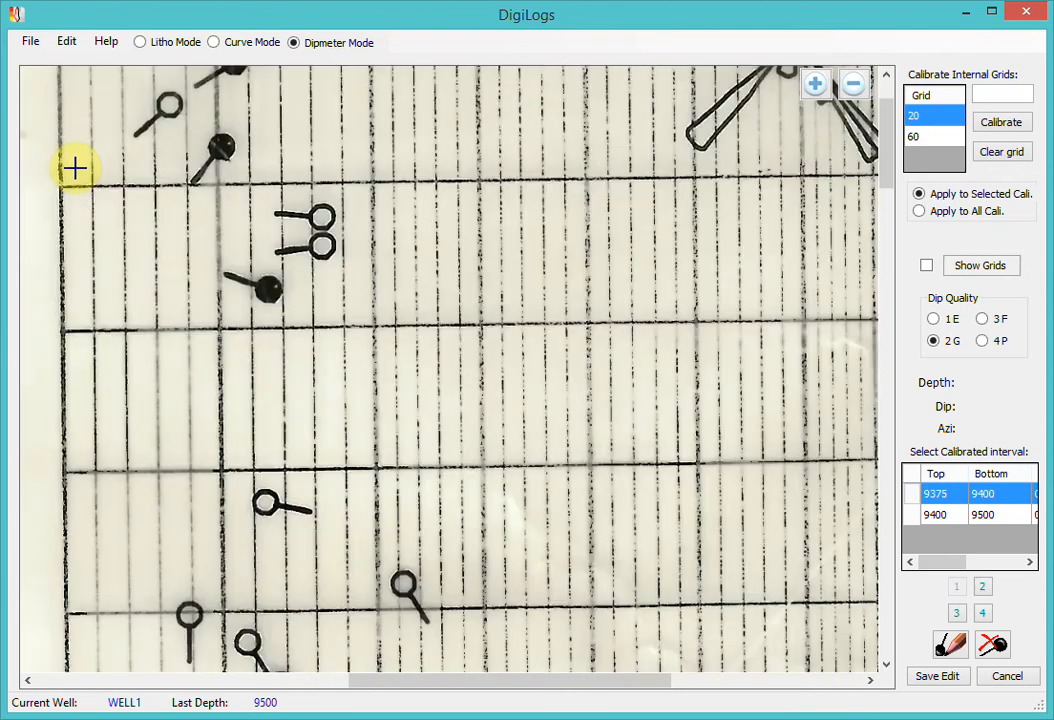
{"action": "scroll", "coordinate": [75, 168], "scroll_direction": "up", "scroll_amount": 1}
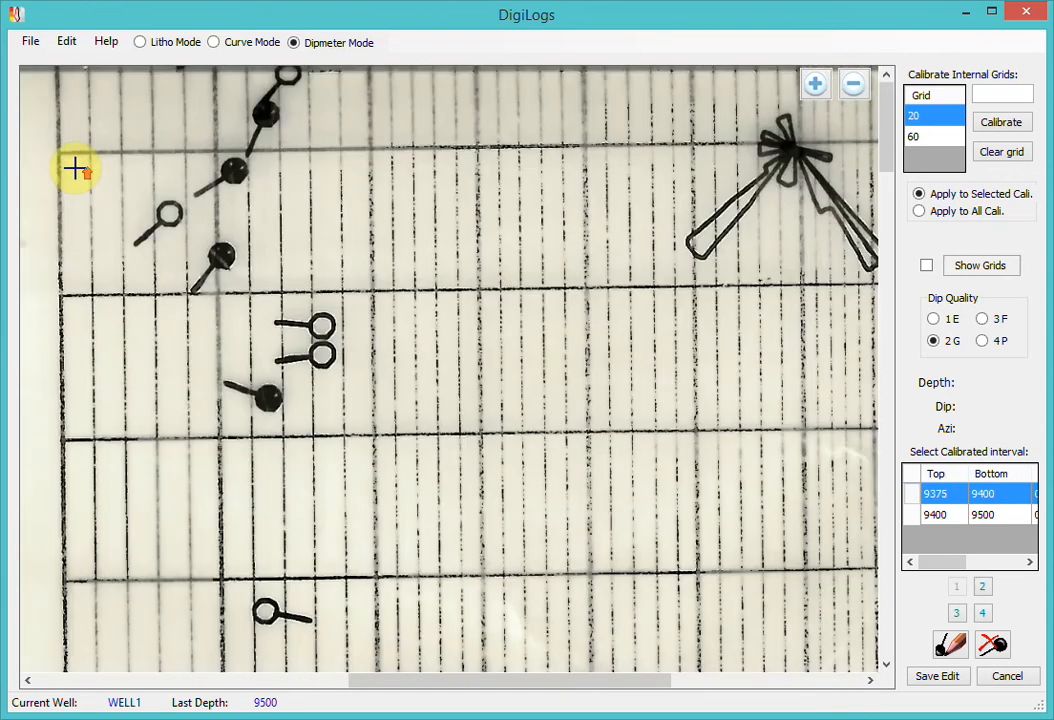
{"action": "left_click_drag", "start_coordinate": [420, 682], "coordinate": [333, 677]}
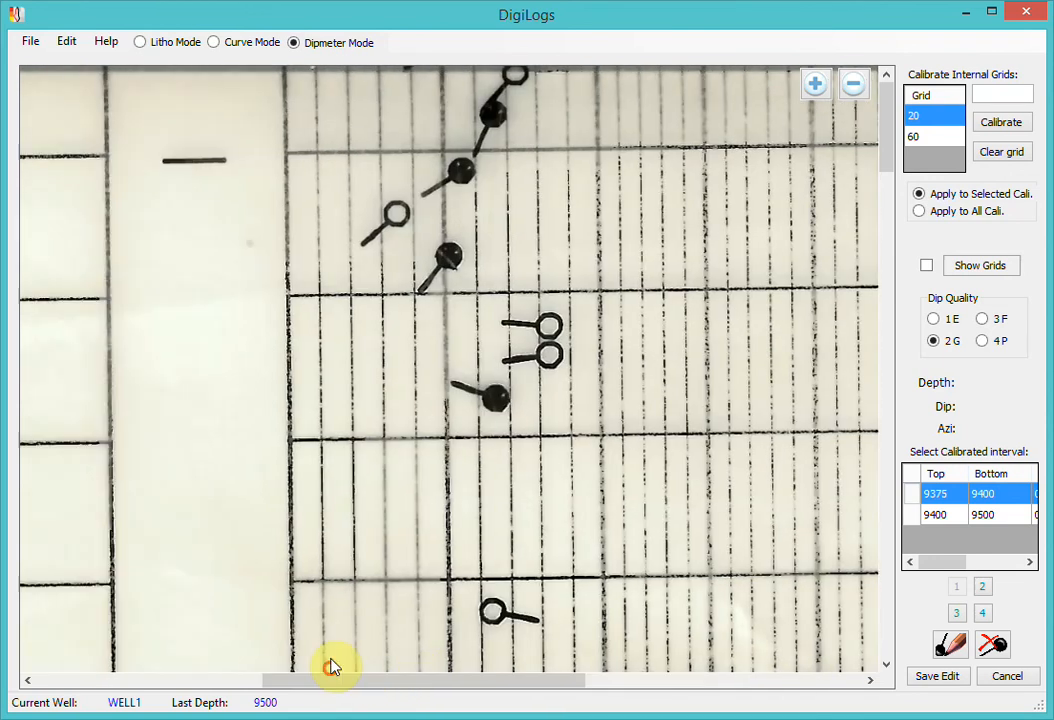
{"action": "left_click", "coordinate": [284, 151]}
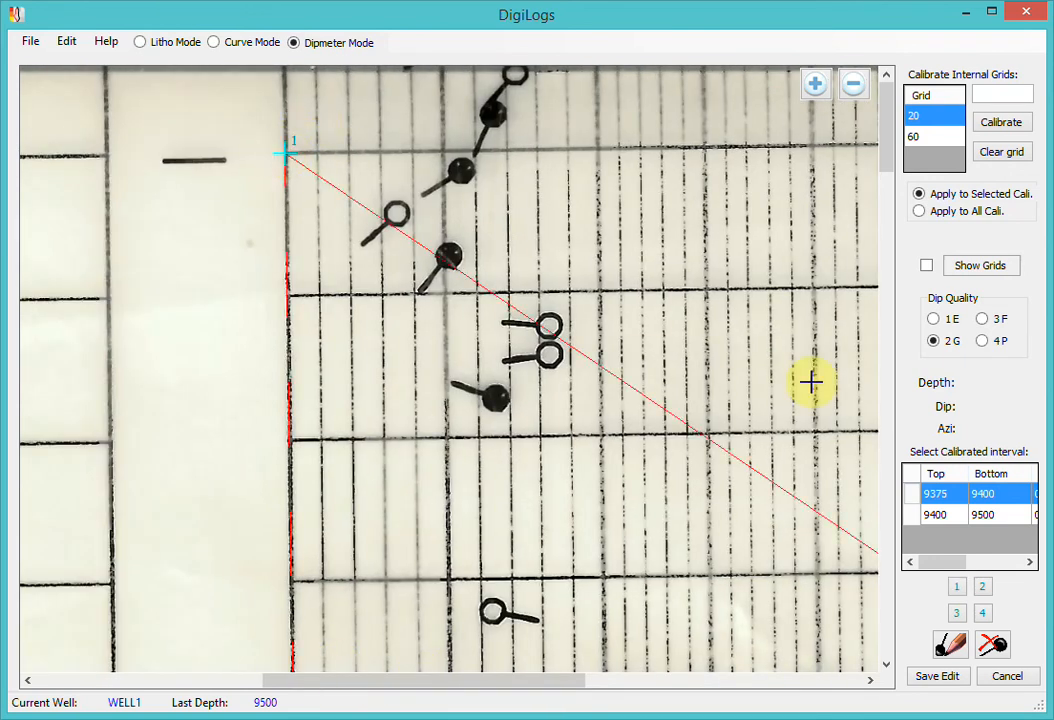
{"action": "left_click", "coordinate": [982, 589]}
{"action": "left_click_drag", "start_coordinate": [532, 672], "coordinate": [736, 680]}
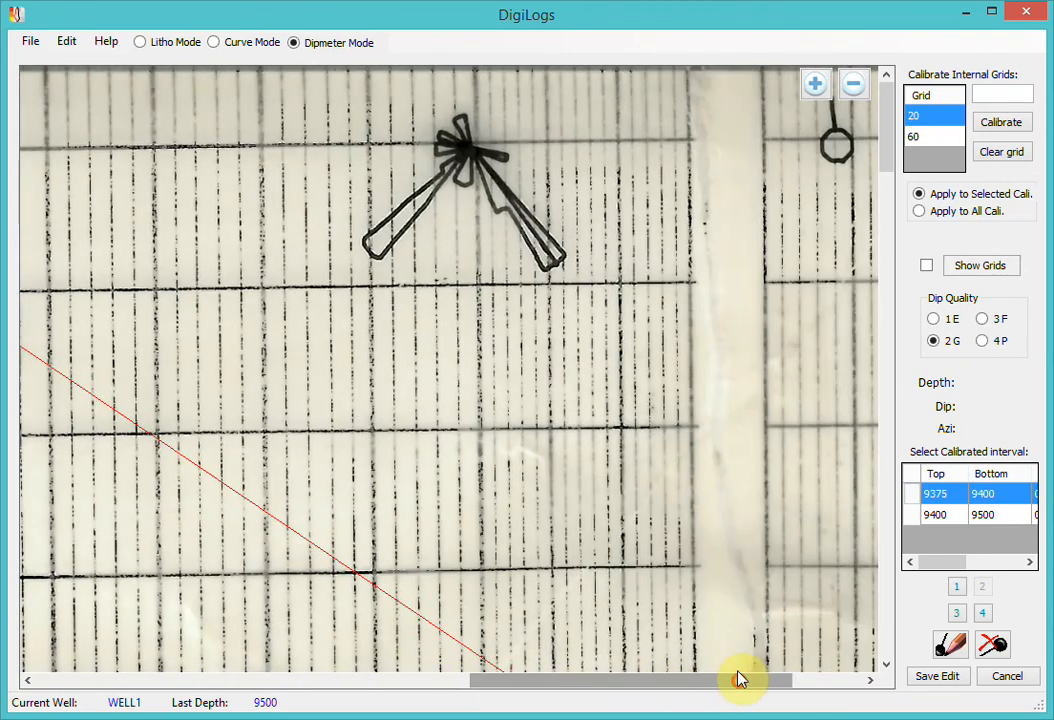
{"action": "left_click", "coordinate": [688, 141]}
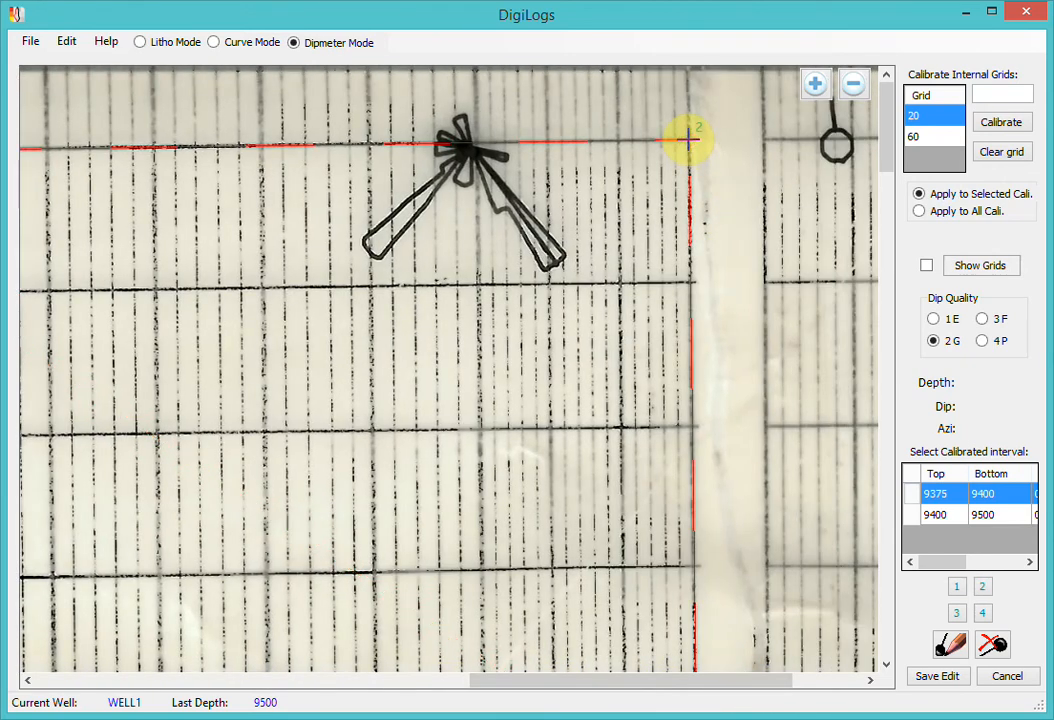
- Set the inserted interval's top depth to 9350
{"action": "double_click", "coordinate": [951, 494]}
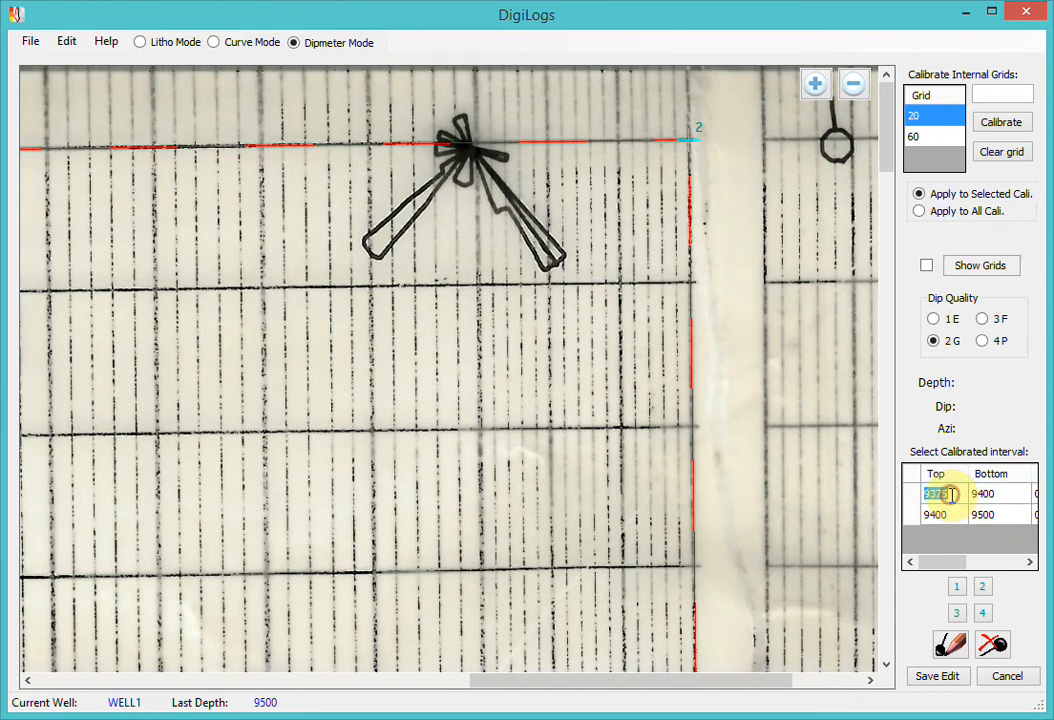
{"action": "left_click", "coordinate": [952, 494]}
{"action": "key", "text": "BackSpace"}
{"action": "key", "text": "BackSpace"}
{"action": "type", "text": "5"}
{"action": "left_click", "coordinate": [1008, 500]}
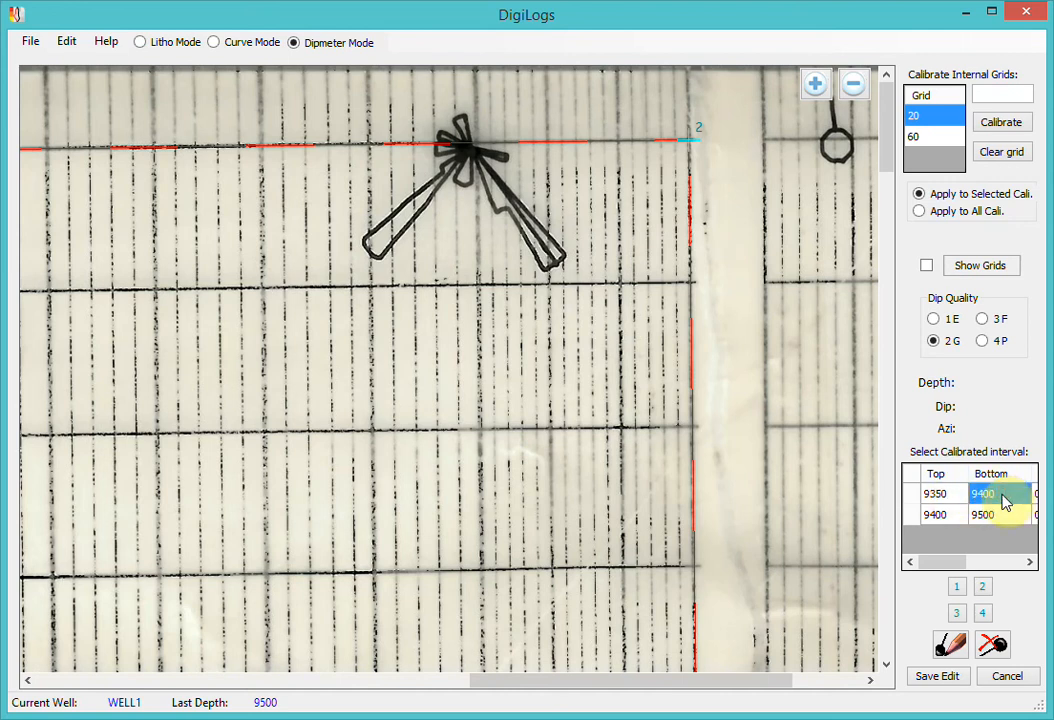
- Add the lower open tadpole of the close pair with dip quality 2G and the filled one beneath with 1E, and save the edits
{"action": "left_click_drag", "start_coordinate": [763, 686], "coordinate": [598, 676]}
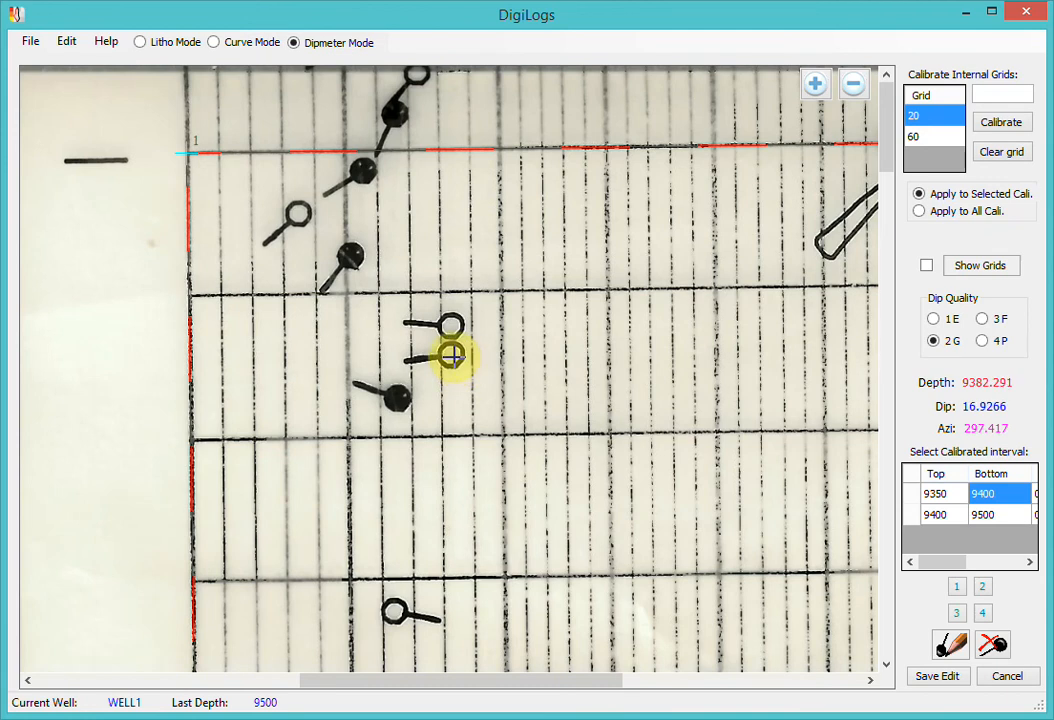
{"action": "left_click_drag", "start_coordinate": [451, 355], "coordinate": [404, 362]}
{"action": "left_click", "coordinate": [933, 318]}
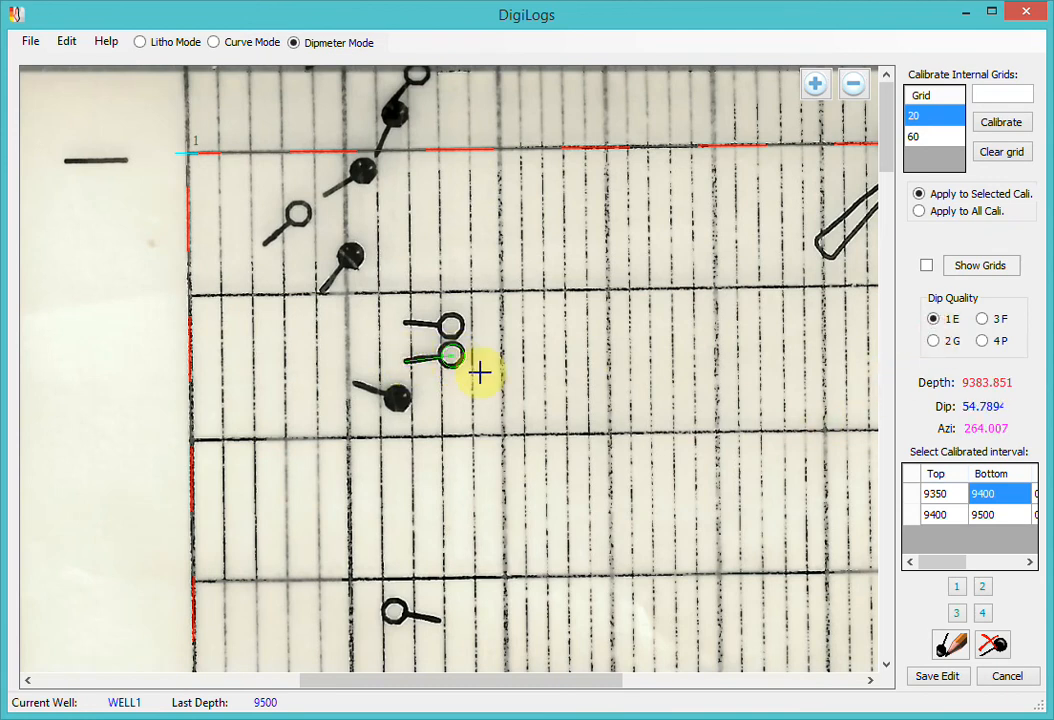
{"action": "left_click", "coordinate": [397, 399]}
{"action": "left_click_drag", "start_coordinate": [397, 399], "coordinate": [353, 381]}
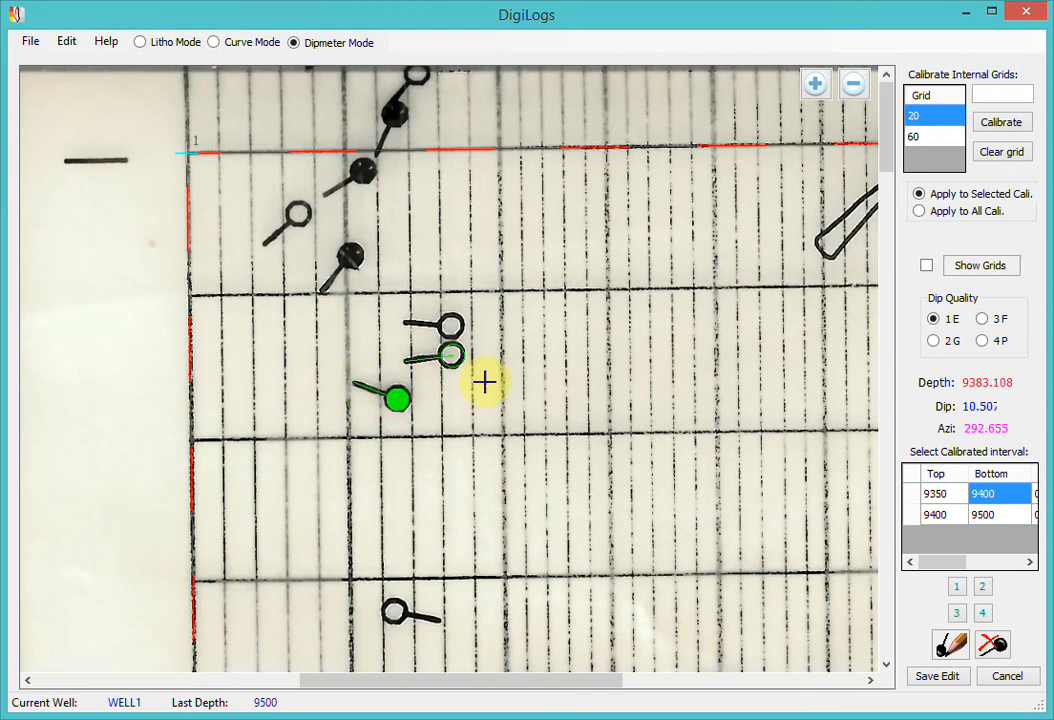
{"action": "left_click", "coordinate": [936, 676]}
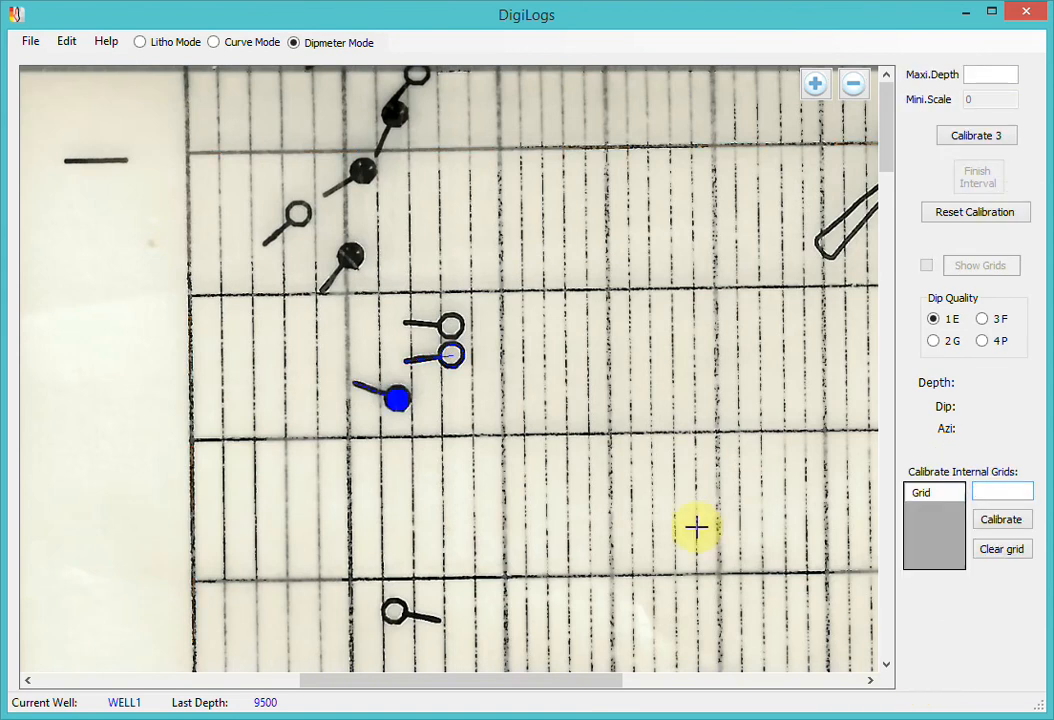